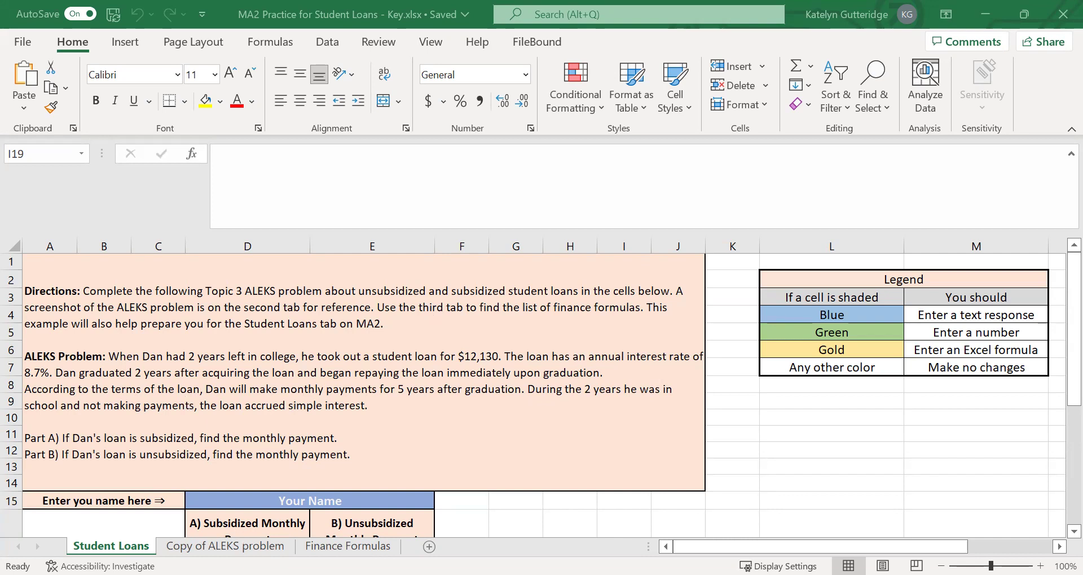
Scroll through the ALEKS problem copy, view the Finance Formulas sheet, then return to Student Loans.
key("ctrl+Page_Down")
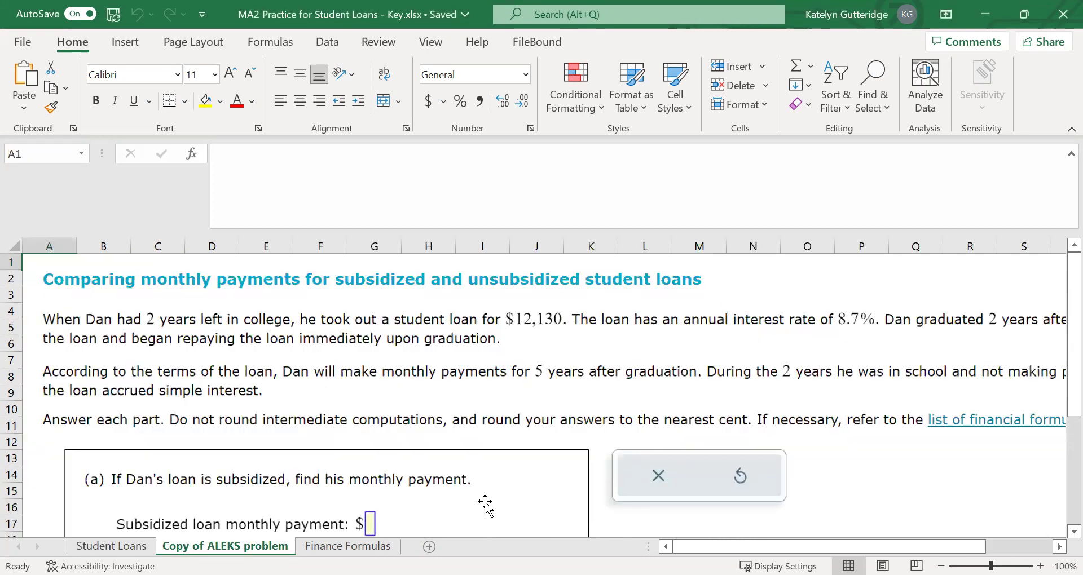
scroll(616, 333, "down", 4)
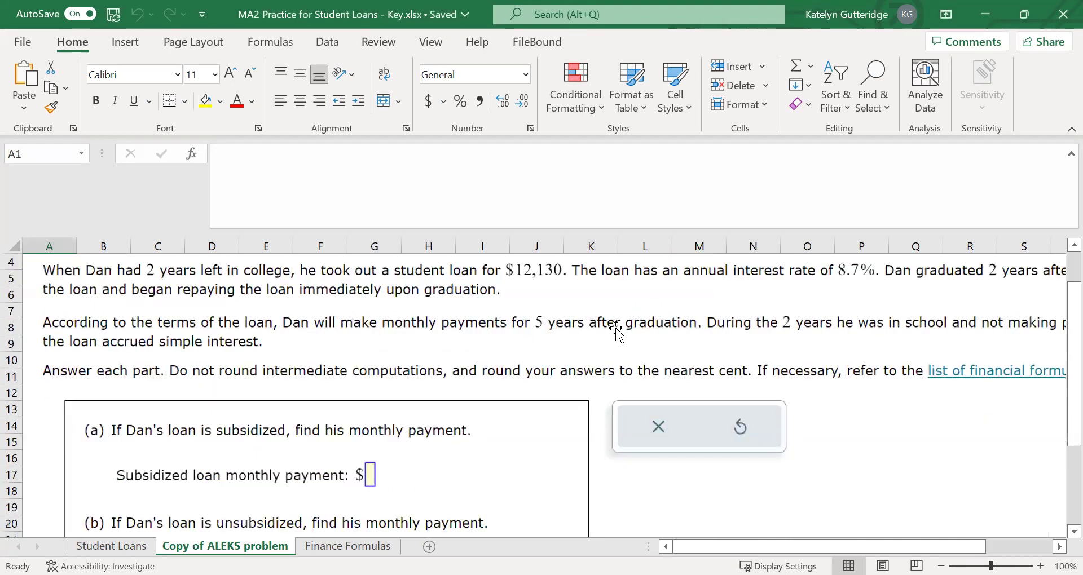
scroll(456, 406, "up", 4)
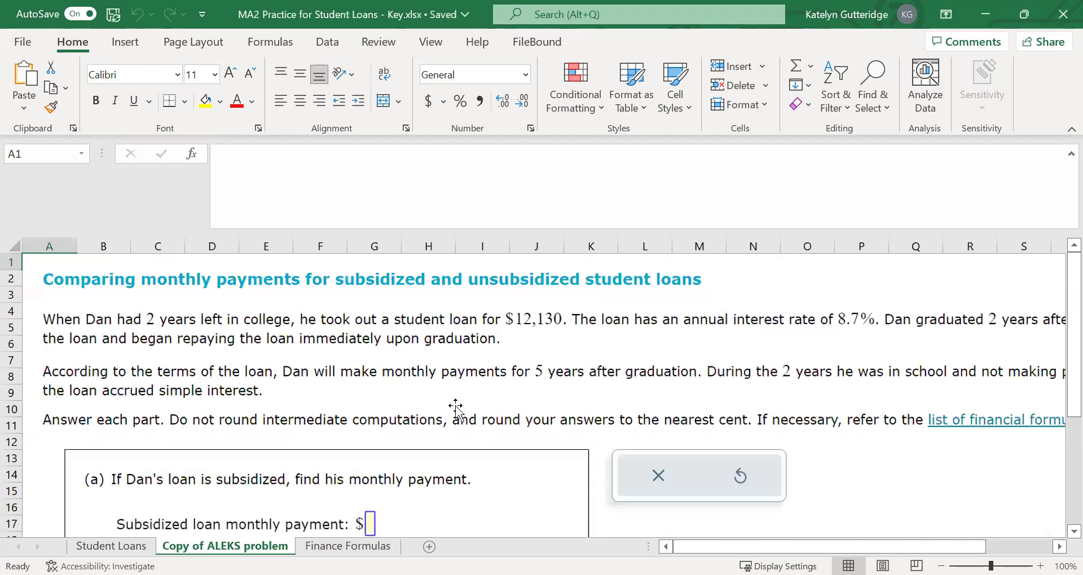
left_click(348, 546)
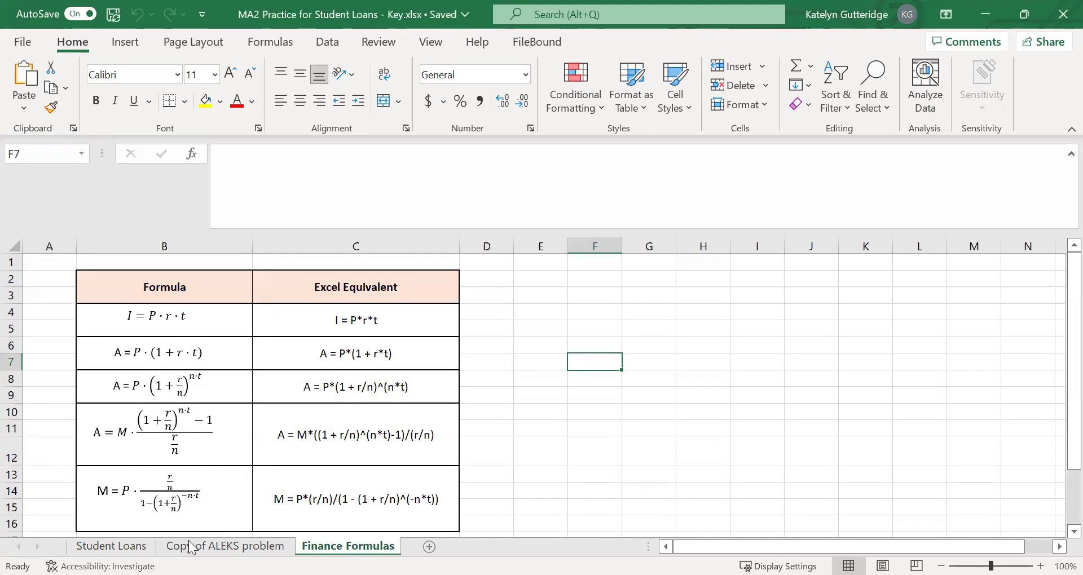
left_click(111, 546)
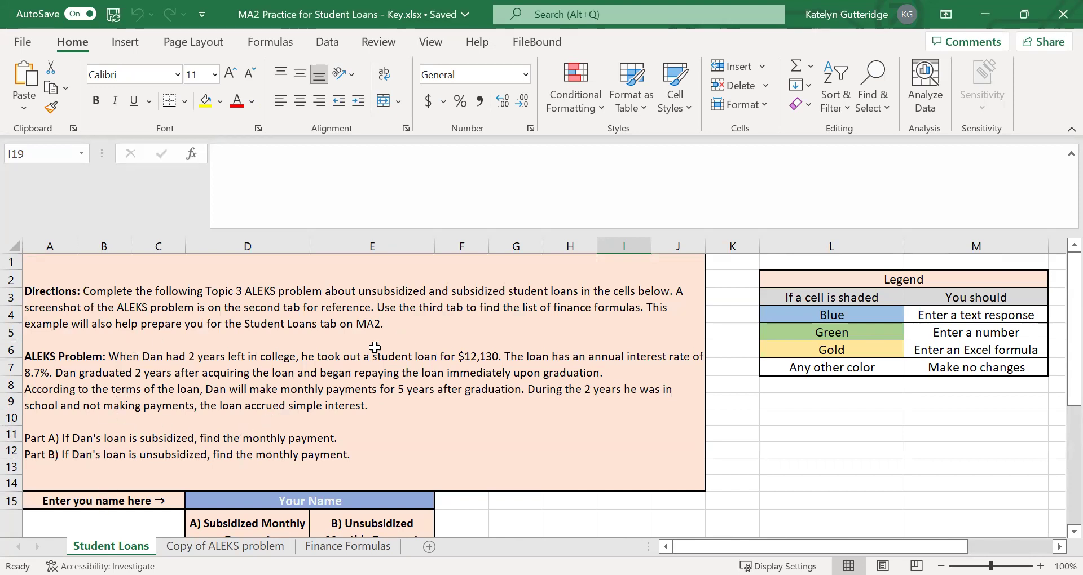
left_click(116, 377)
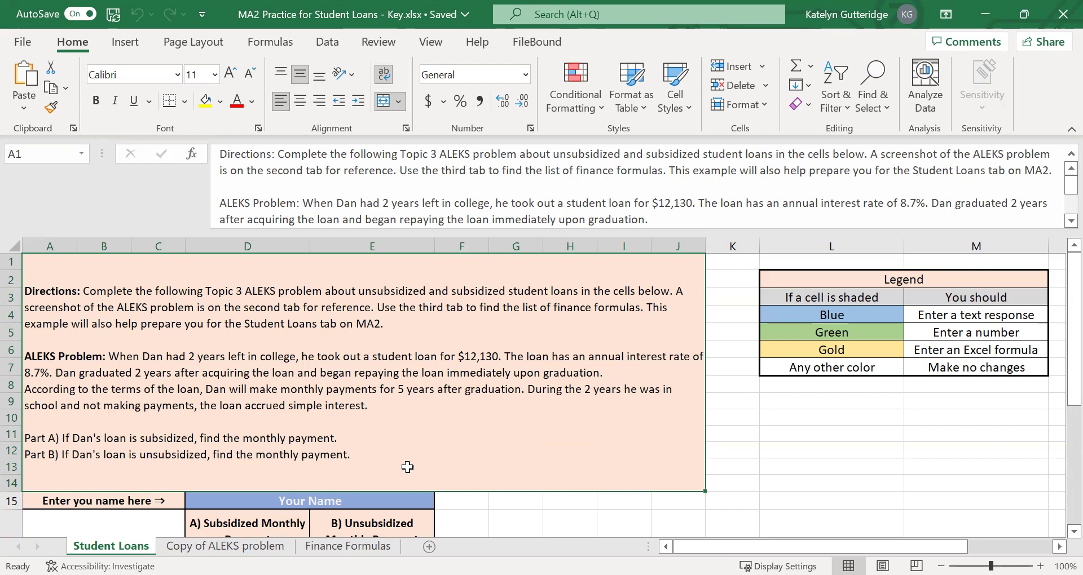
scroll(408, 467, "down", 1)
Enter the student's name in the Your Name cell D15, then select the problem description text.
left_click(265, 449)
type("Thunder")
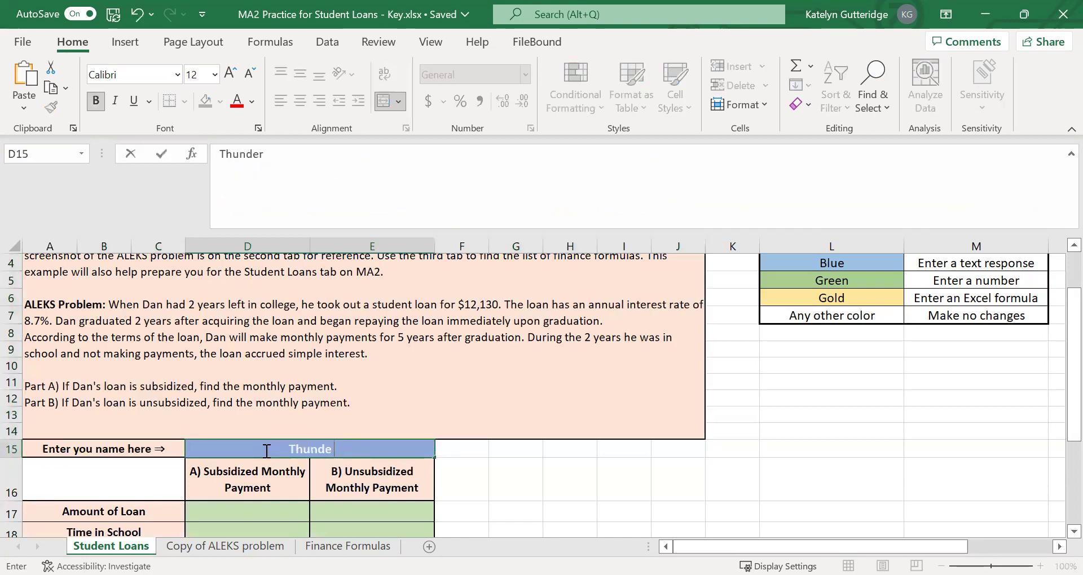
type(" Lope")
key("Return")
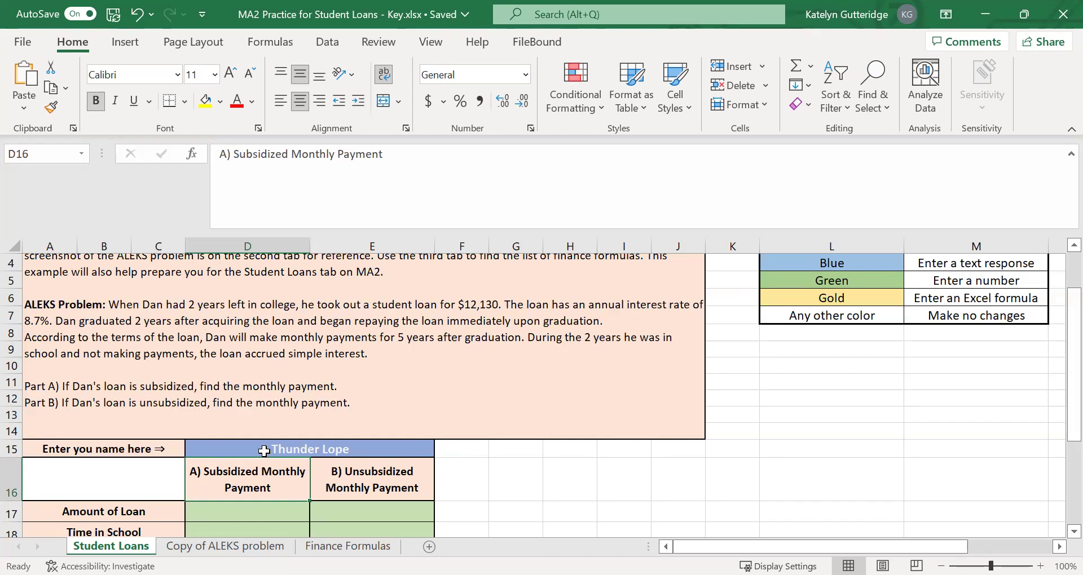
left_click(225, 398)
left_click_drag(1073, 316, 1058, 338)
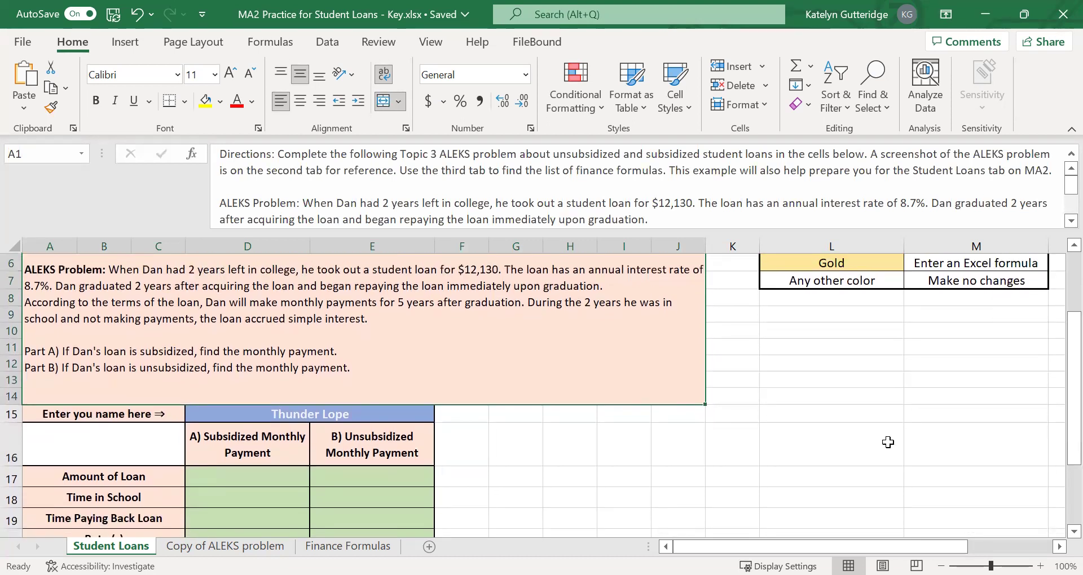
Enter the $12,130 loan amount in D17 and E17.
left_click(185, 477)
left_click(251, 481)
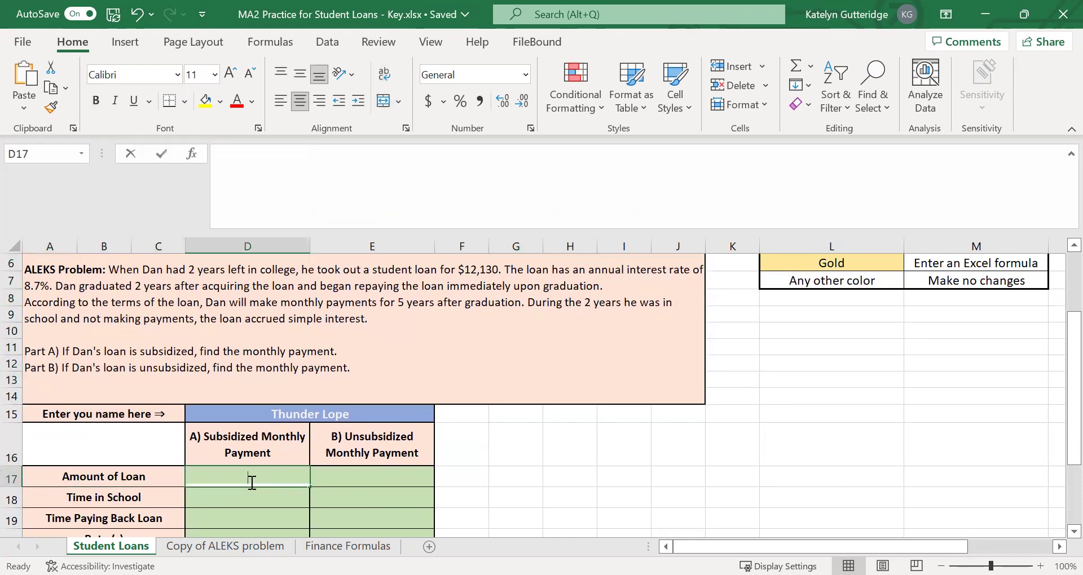
type("$12")
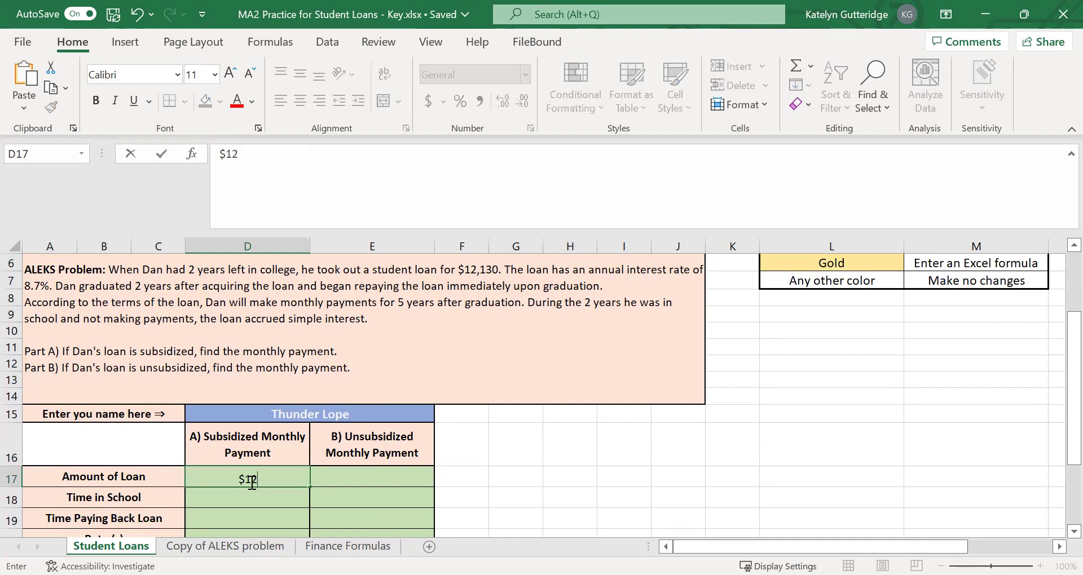
type(",130")
key("Tab")
type("$12")
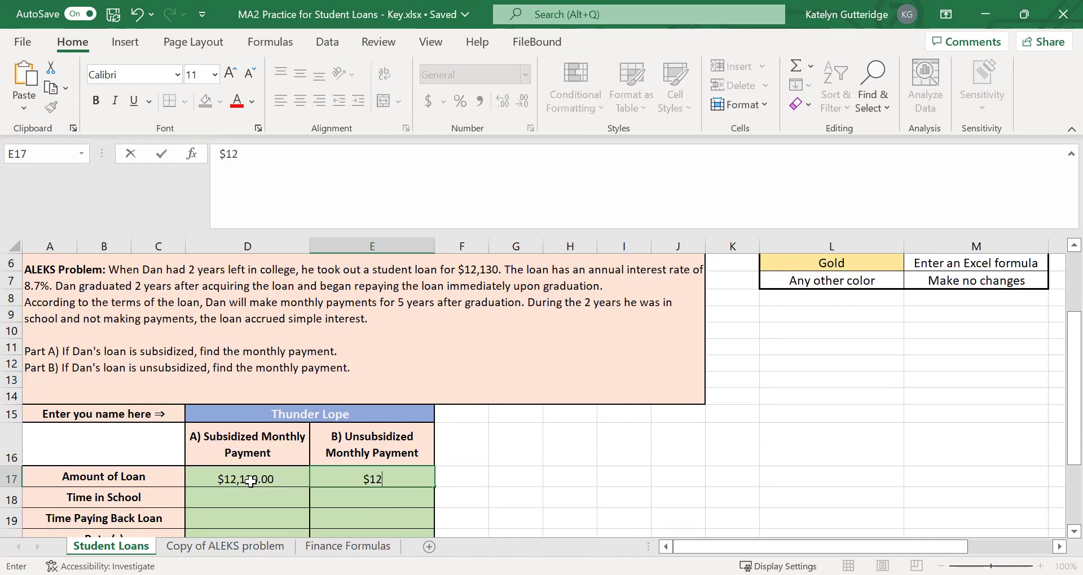
type(",130")
key("Return")
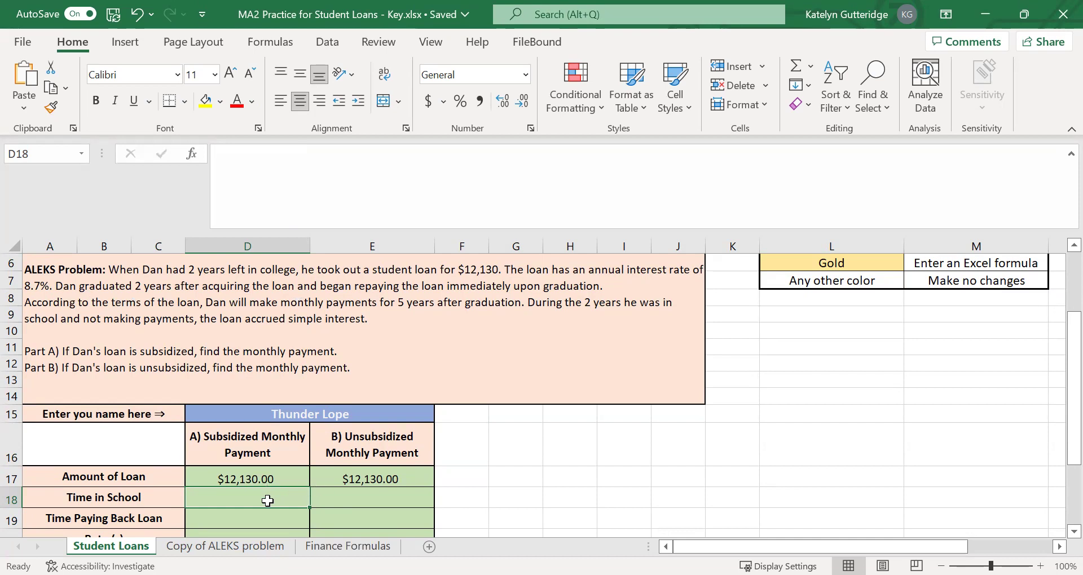
Enter 2 years in school in D18 and E18.
type("2")
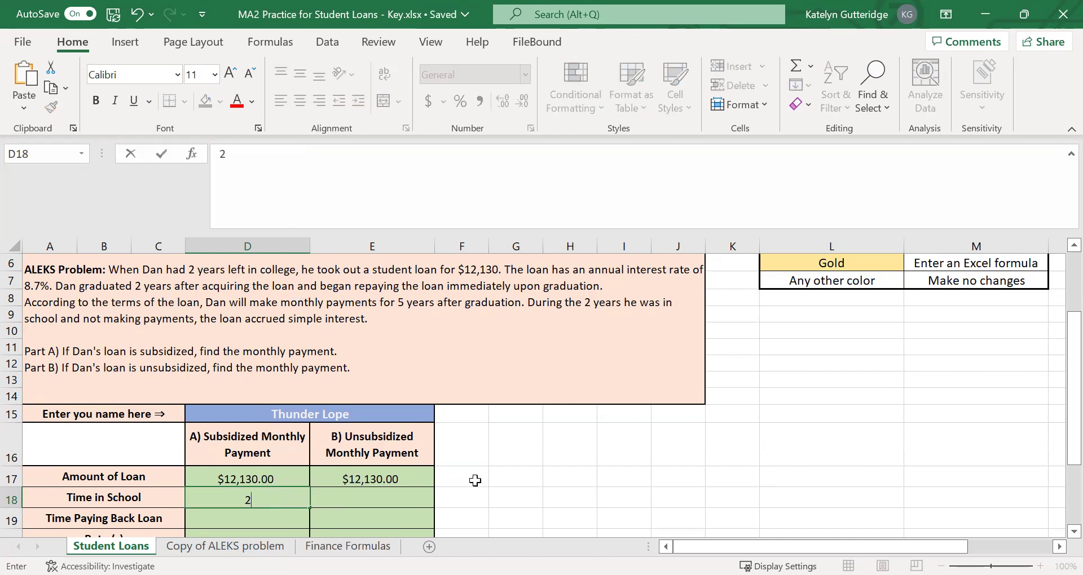
key("Tab")
type("2")
left_click(263, 328)
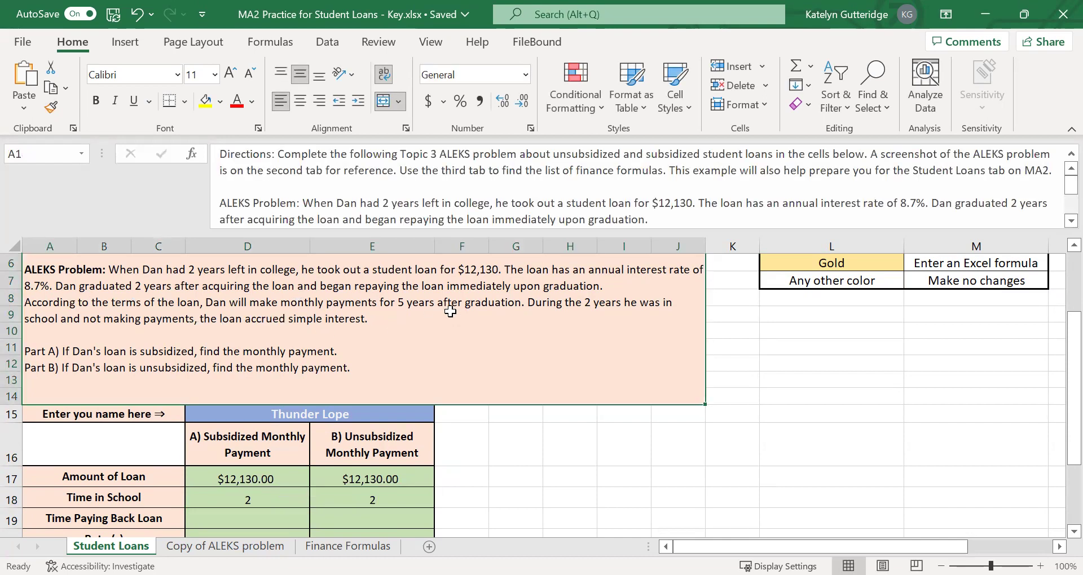
Enter 5 years of repayment in D19 and E19.
left_click(236, 522)
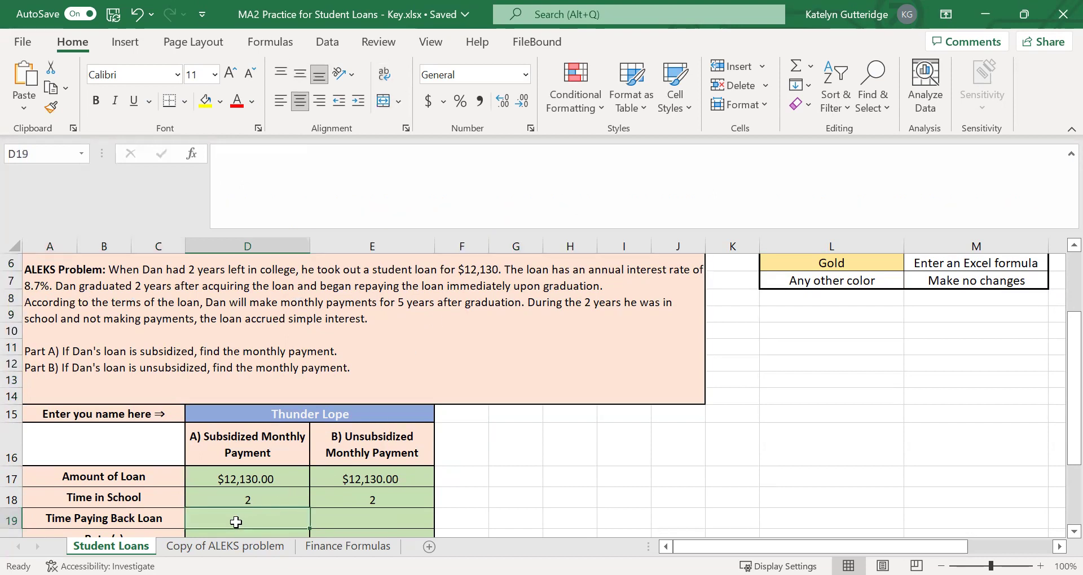
type("5")
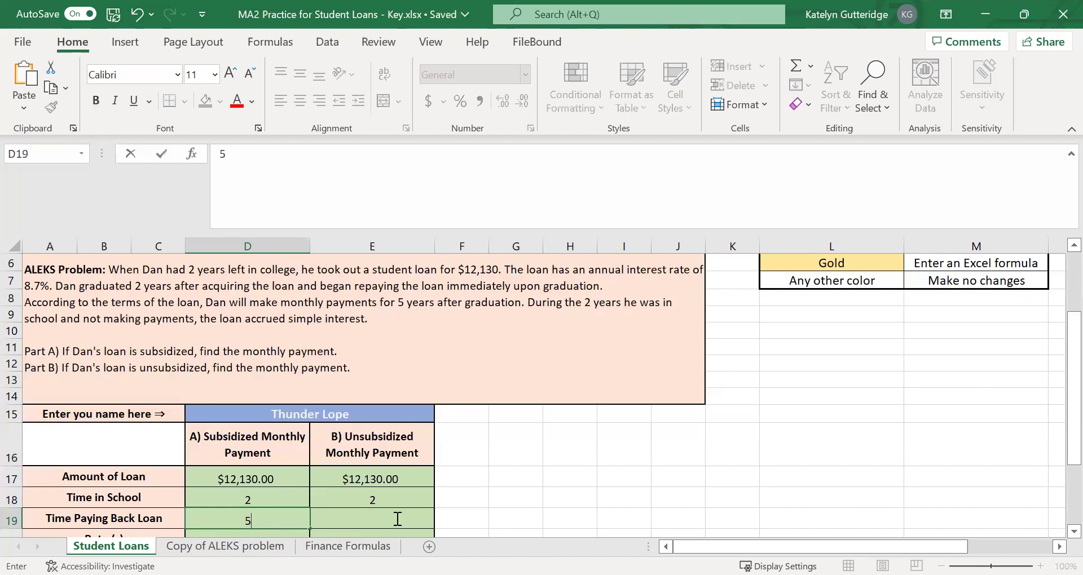
key("Tab")
type("5")
left_click(492, 491)
mouse_move(1074, 409)
left_mouse_down()
mouse_move(1074, 433)
mouse_move(1059, 412)
left_mouse_up()
Enter the 8.7% rate in D20 and 12 compounding periods in D21 and E21.
left_click(283, 507)
type("8.7")
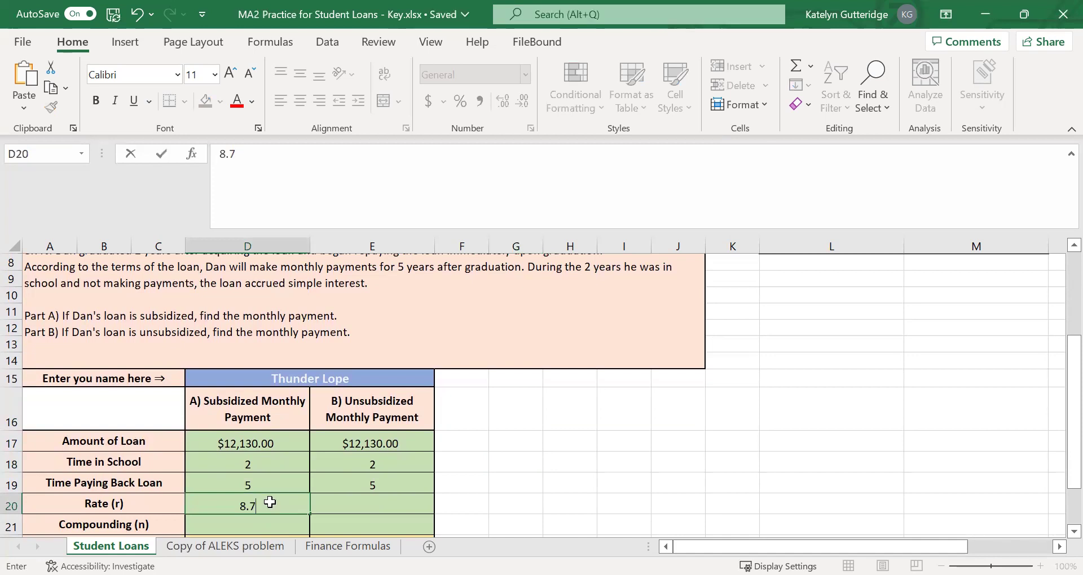
key("Return")
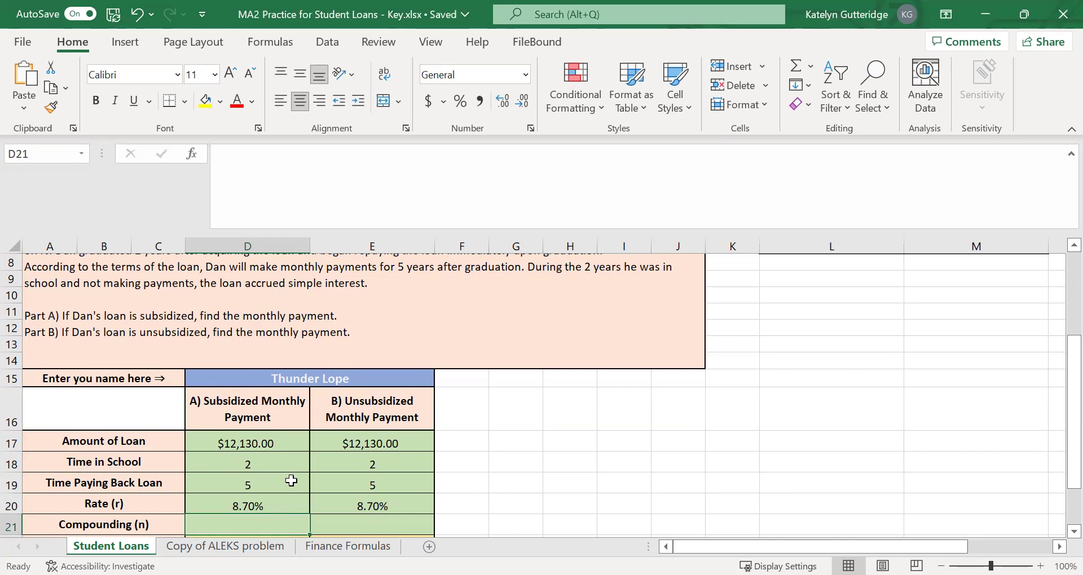
type("12")
key("Tab")
type("12")
left_click(540, 455)
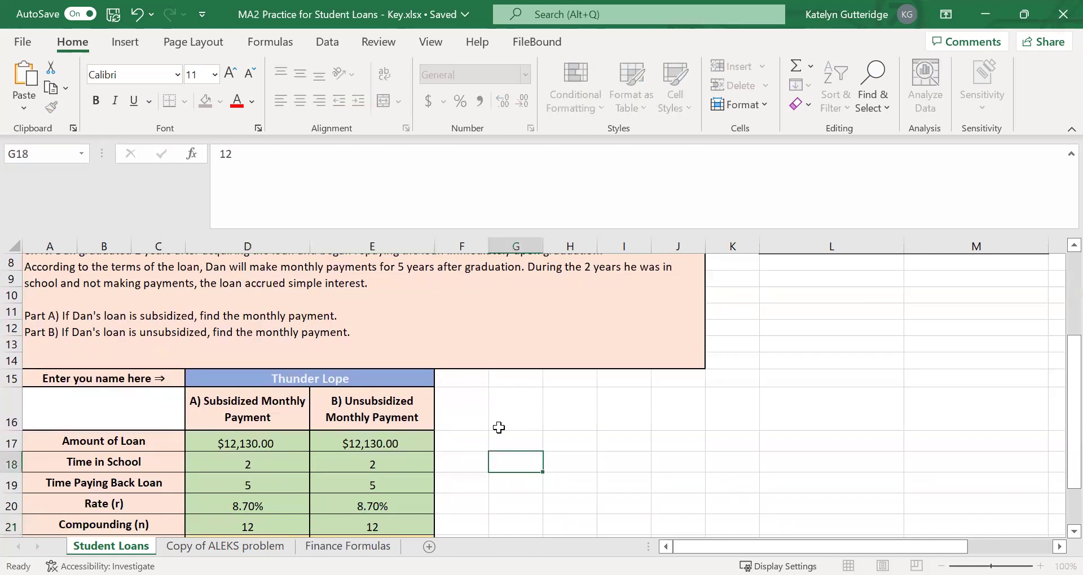
scroll(499, 428, "down", 1)
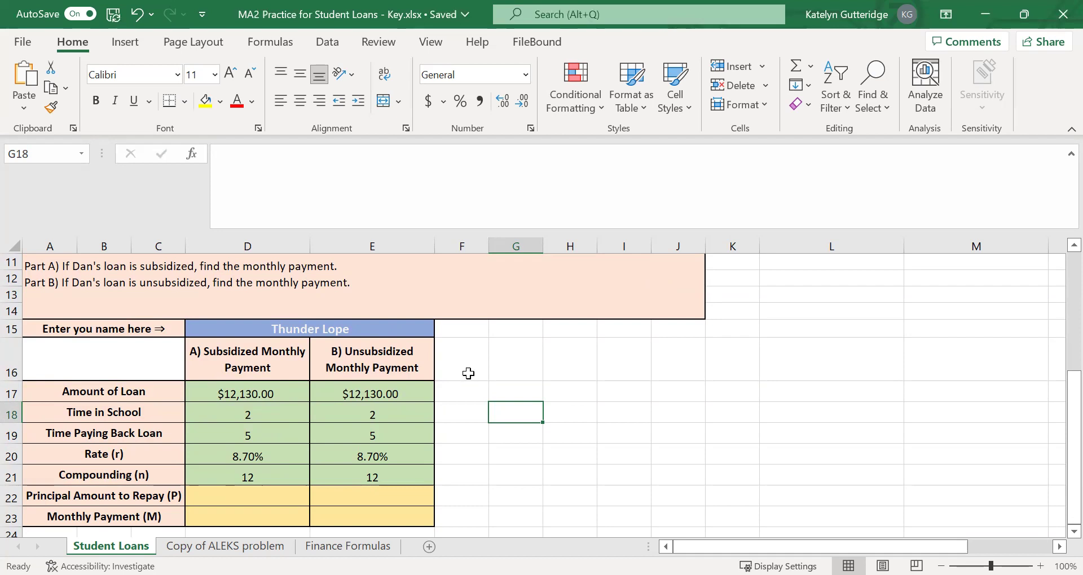
Replace the subsidized time in school in D18 with 'Doesn't Matter', then begin a formula in D22.
left_click(282, 413)
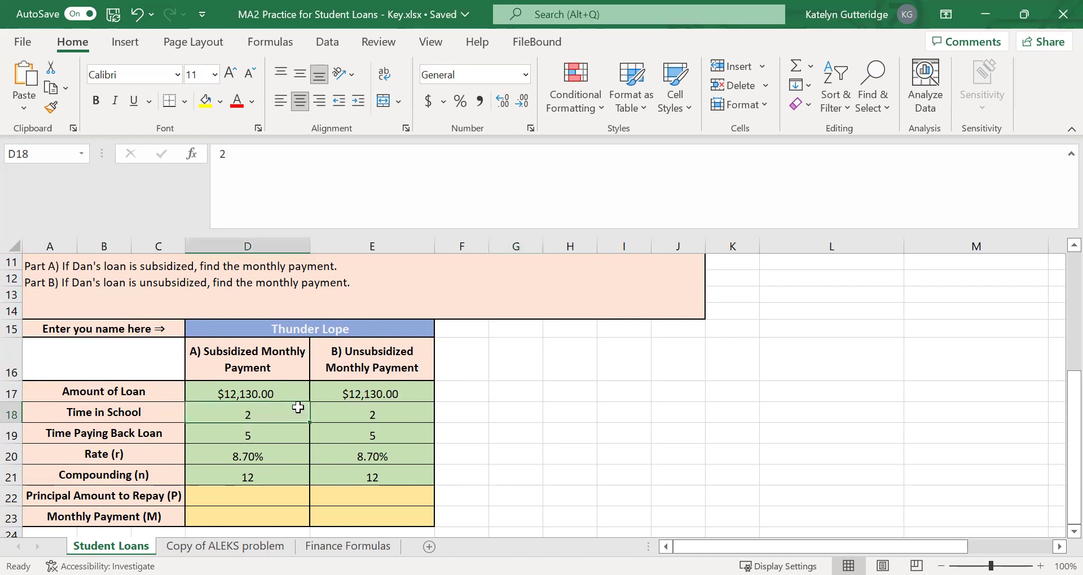
type("Don")
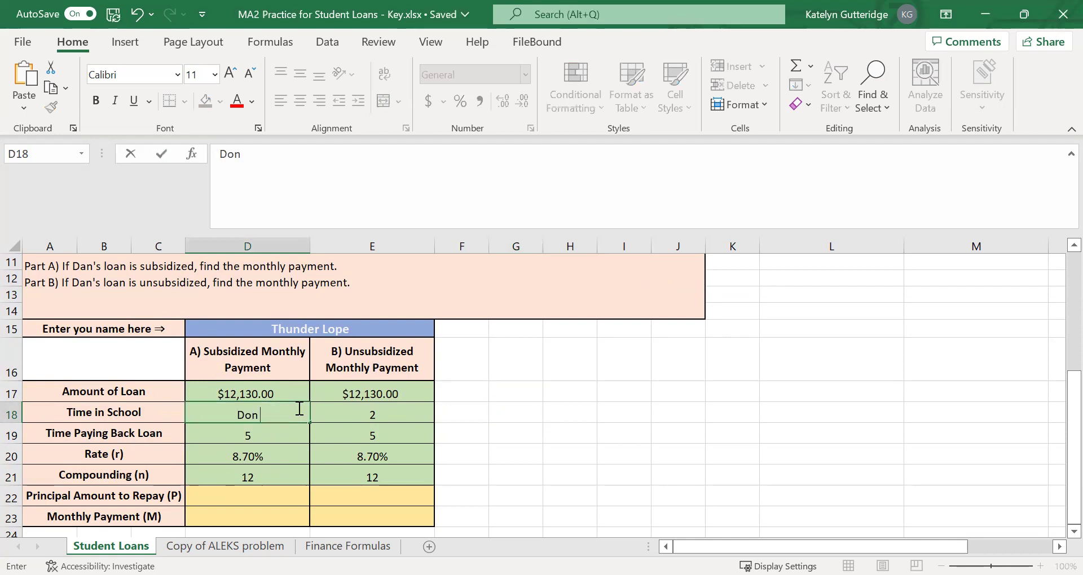
type("'t")
key("BackSpace")
key("BackSpace")
key("BackSpace")
type("esn't Matter")
key("Return")
left_click(228, 501)
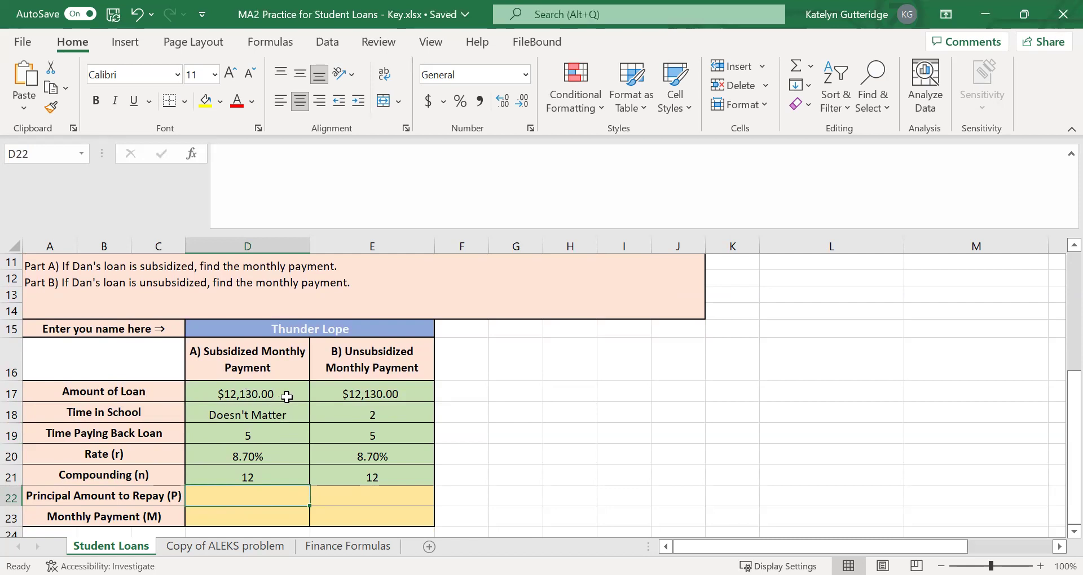
type("=")
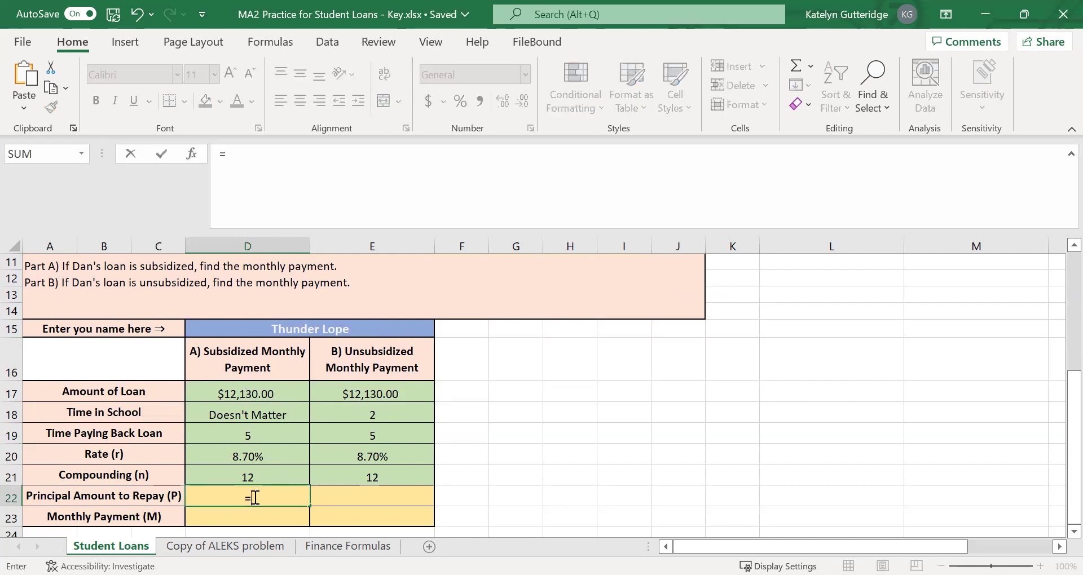
Set D22 to =D17 so the subsidized principal shows $12,130.00, then view Finance Formulas.
left_click(282, 393)
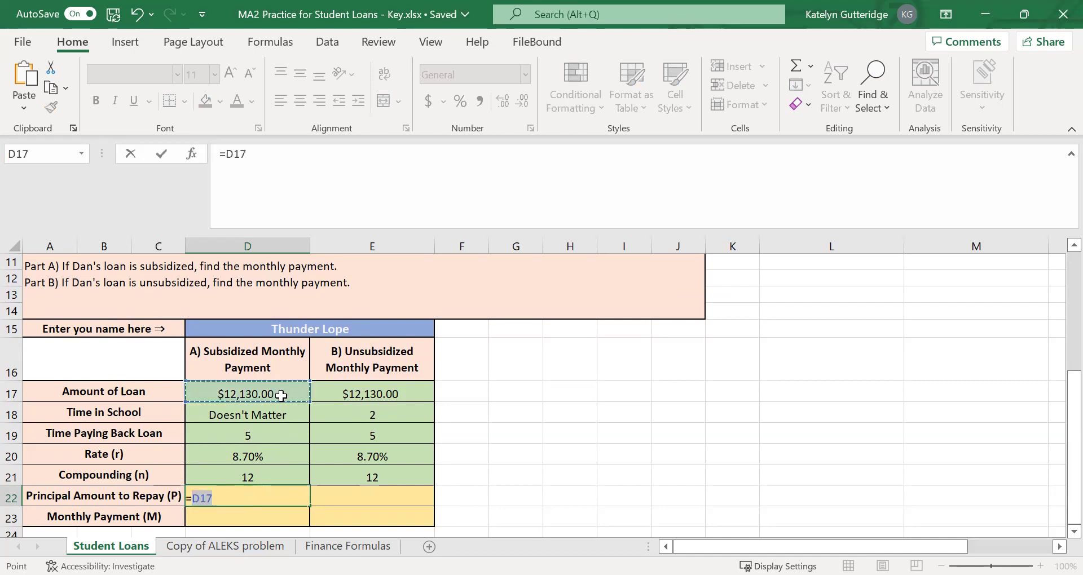
key("Return")
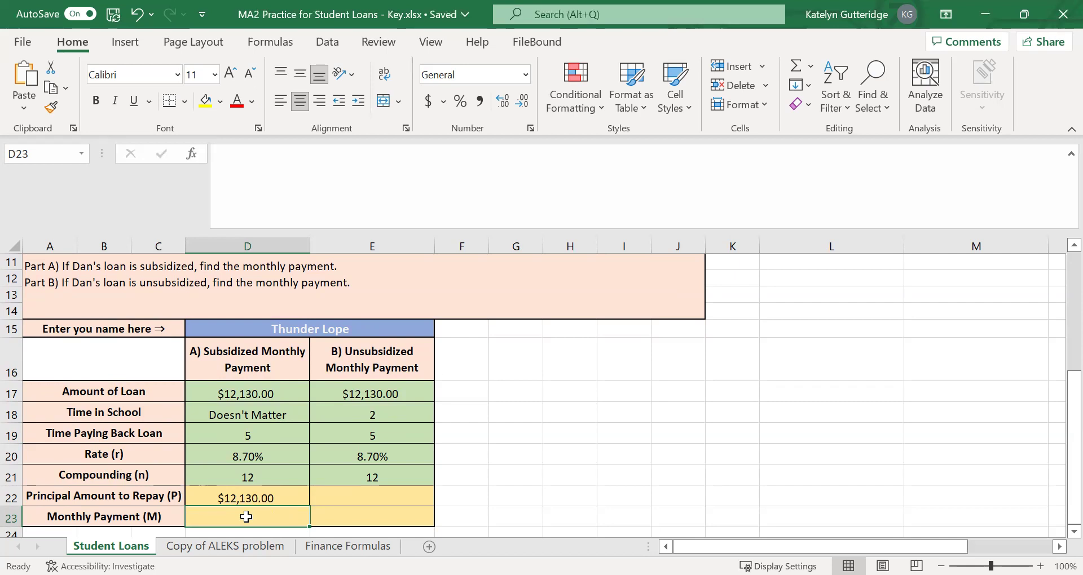
left_click(348, 546)
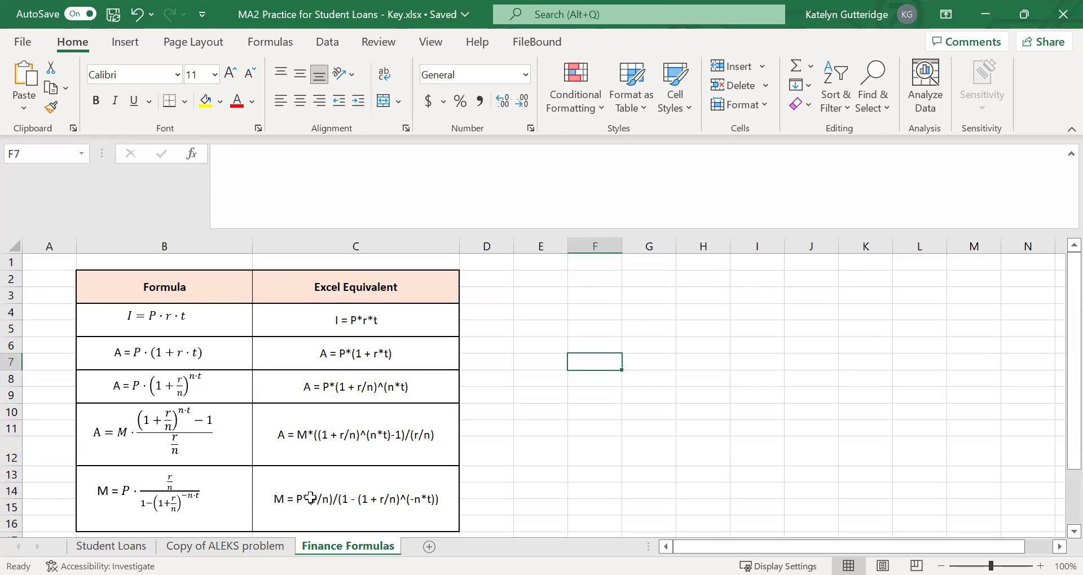
Copy the monthly payment formula text from Finance Formulas cell C13 into F23 on Student Loans.
double_click(278, 499)
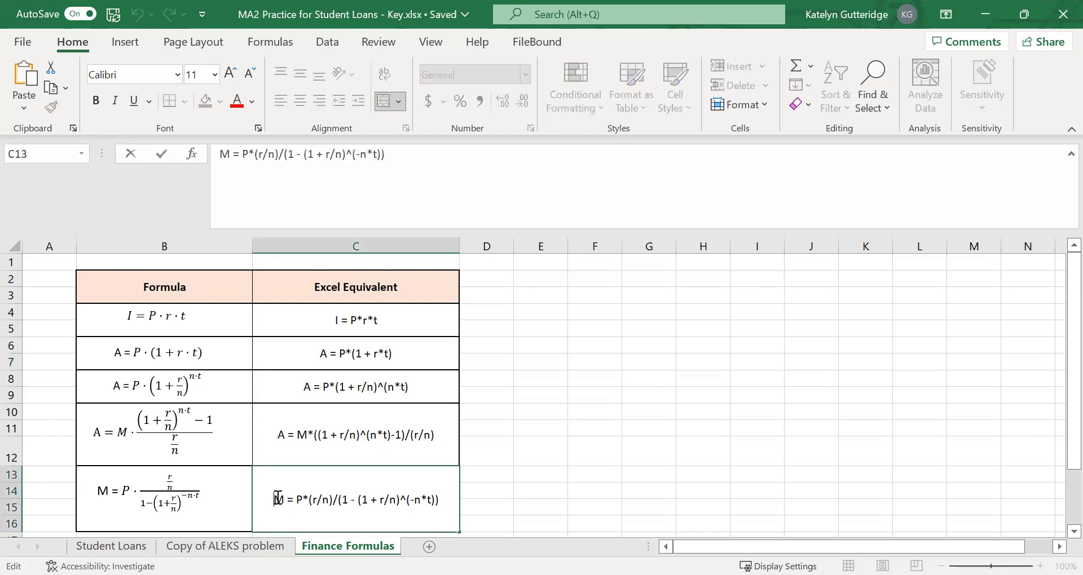
left_click(448, 506, "shift")
key("ctrl+c")
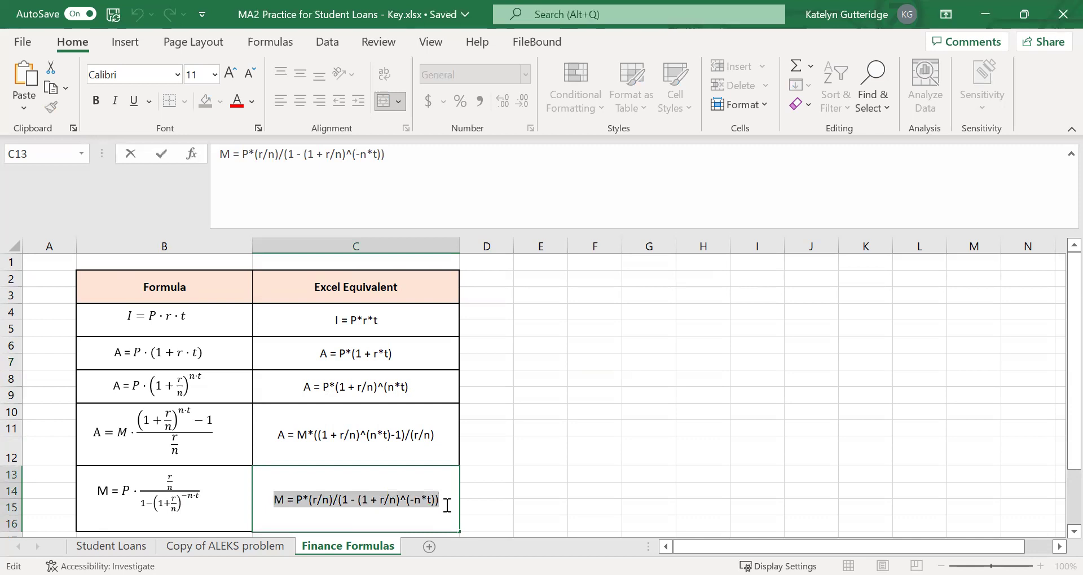
left_click(498, 507)
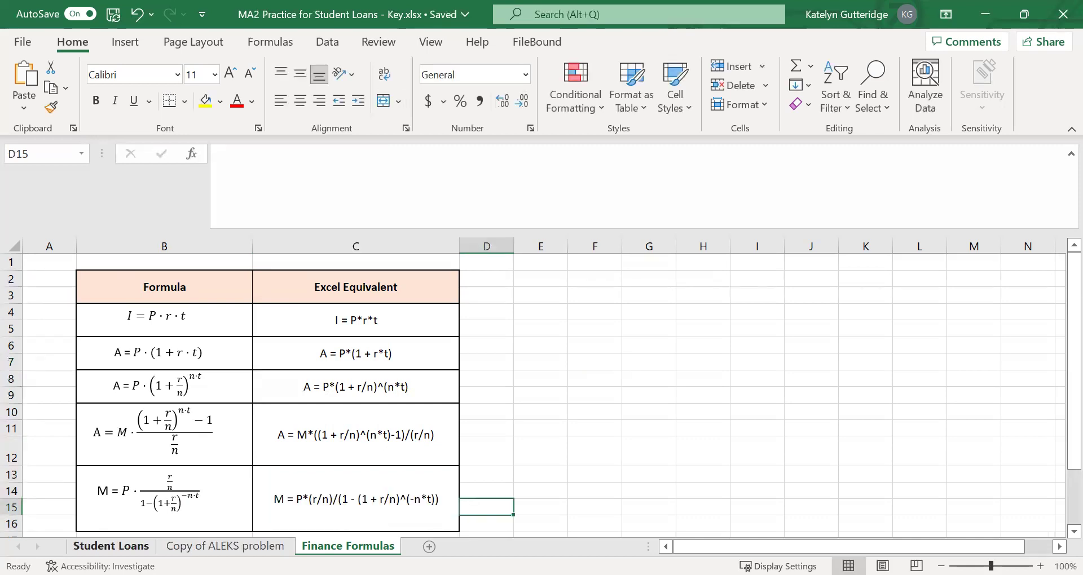
left_click(111, 546)
left_click(454, 518)
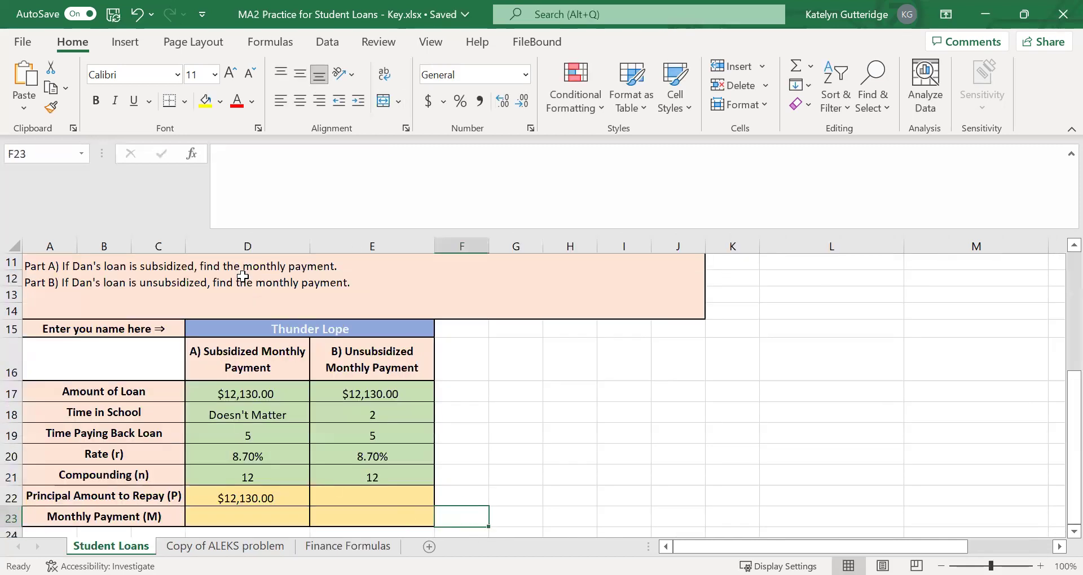
key("F2")
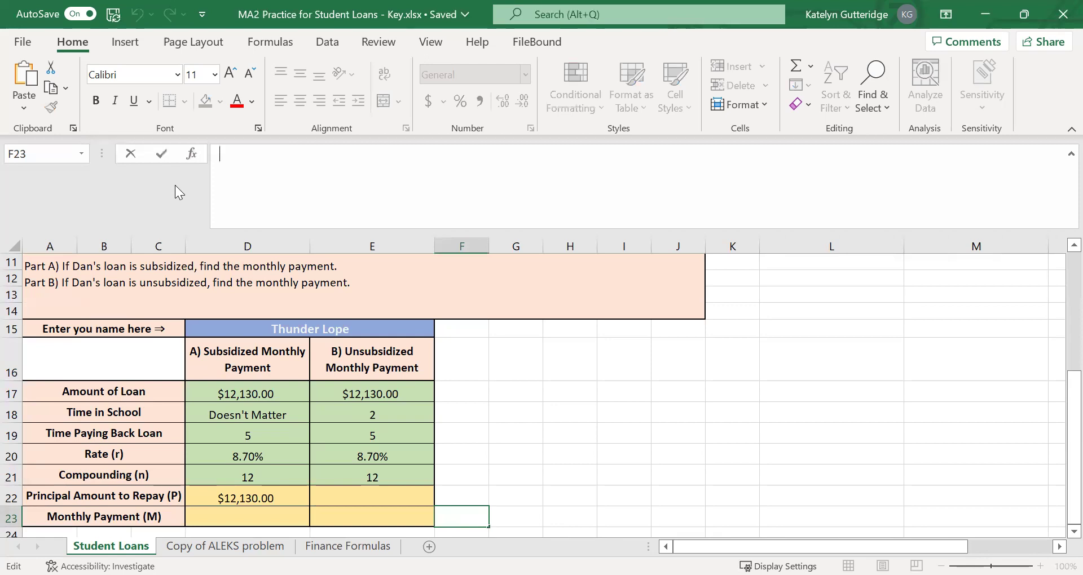
key("ctrl+v")
key("Return")
left_click(259, 499)
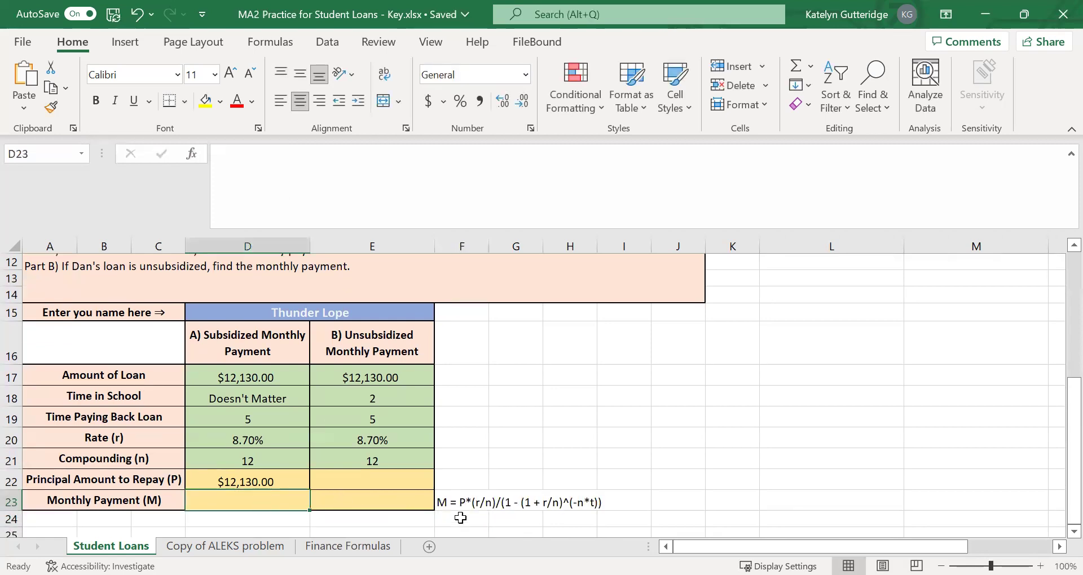
Check the principal, rate, compounding and repayment-years cells D22, D20, D21 and D19.
left_click(154, 483)
left_click_drag(186, 480, 290, 480)
left_click(292, 480)
left_click(252, 437)
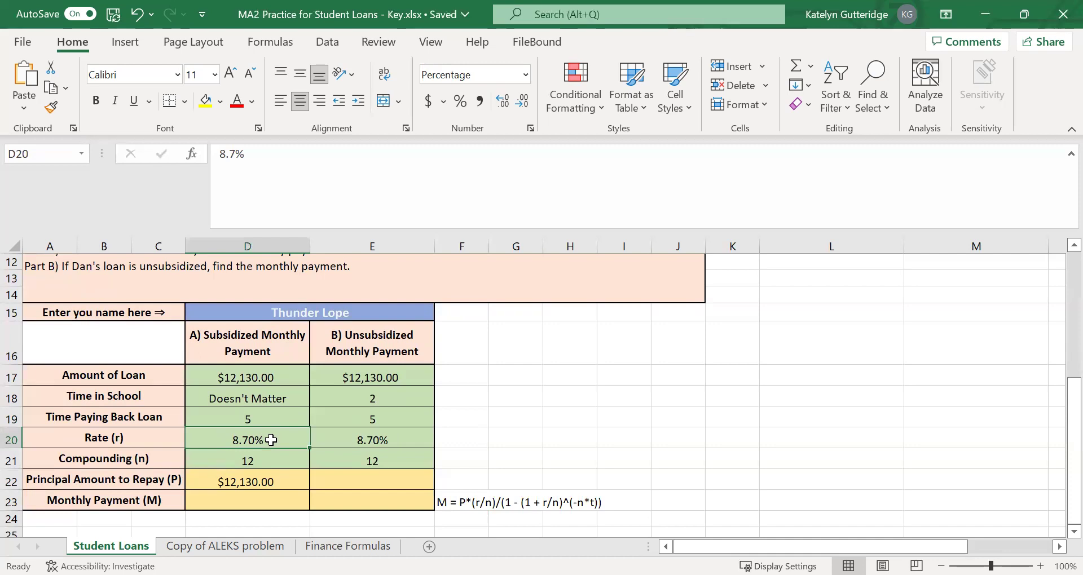
left_click(262, 459)
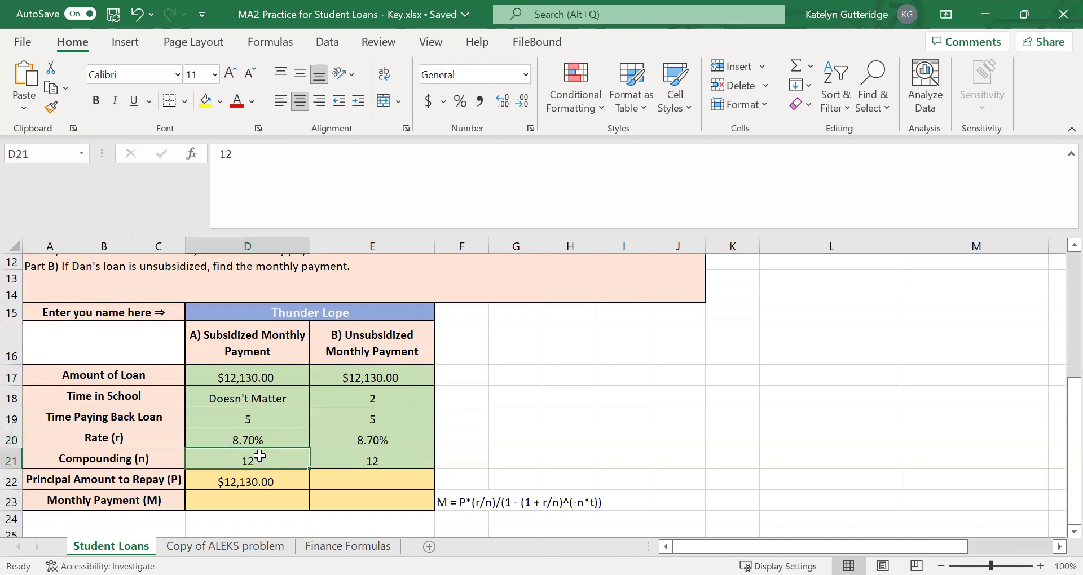
left_click(261, 419)
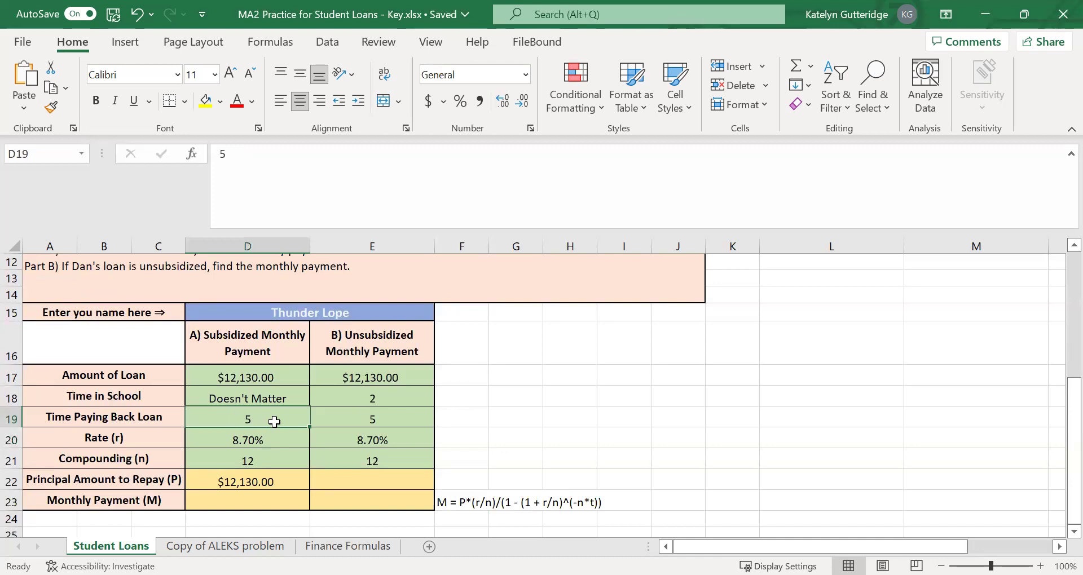
Begin the D23 payment formula as =D22*(D20/D21)/(1-(1+.
left_click(251, 500)
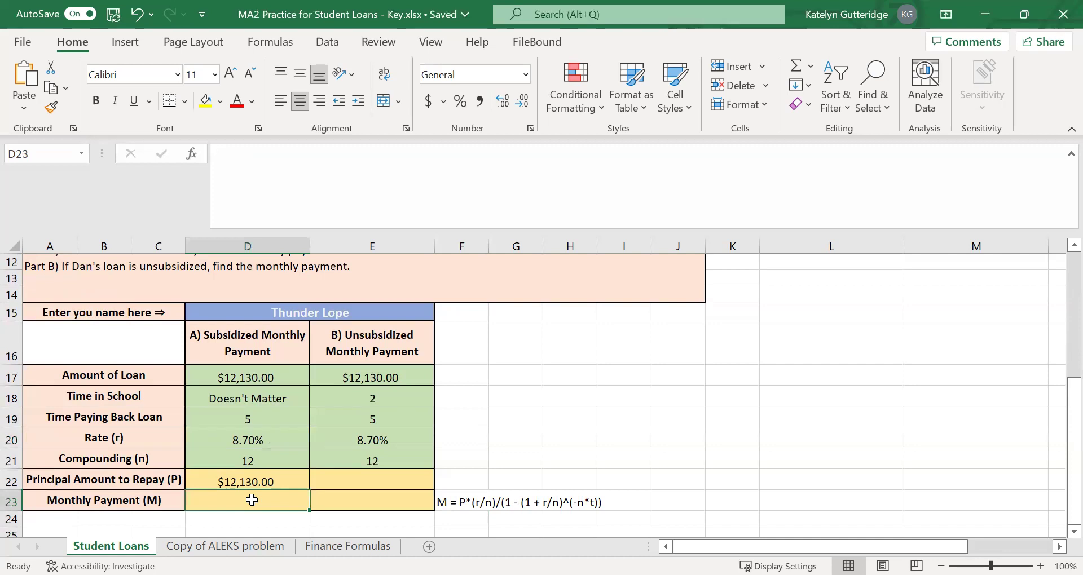
type("=")
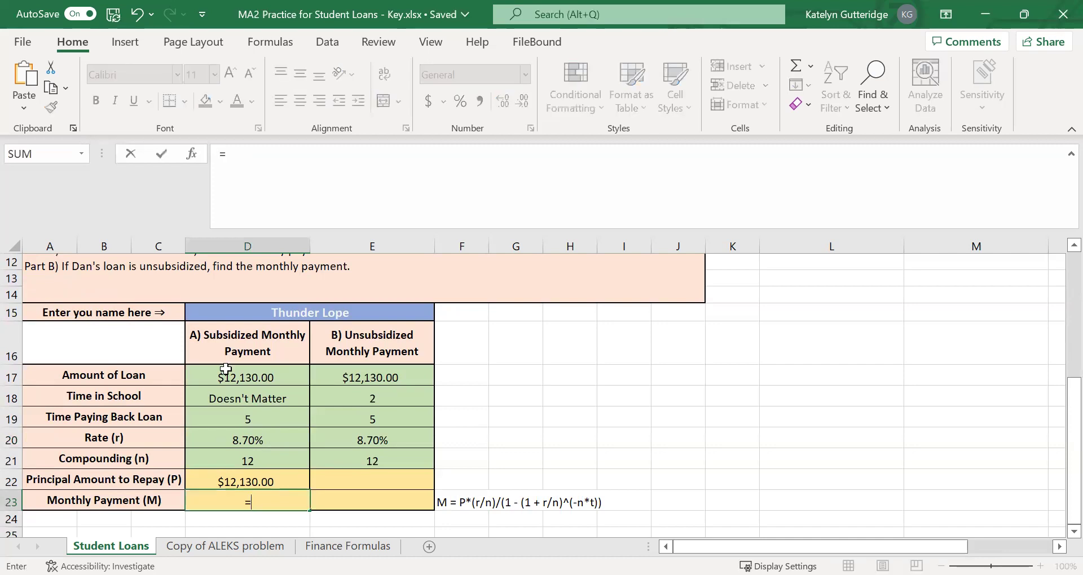
left_click(239, 478)
type("*")
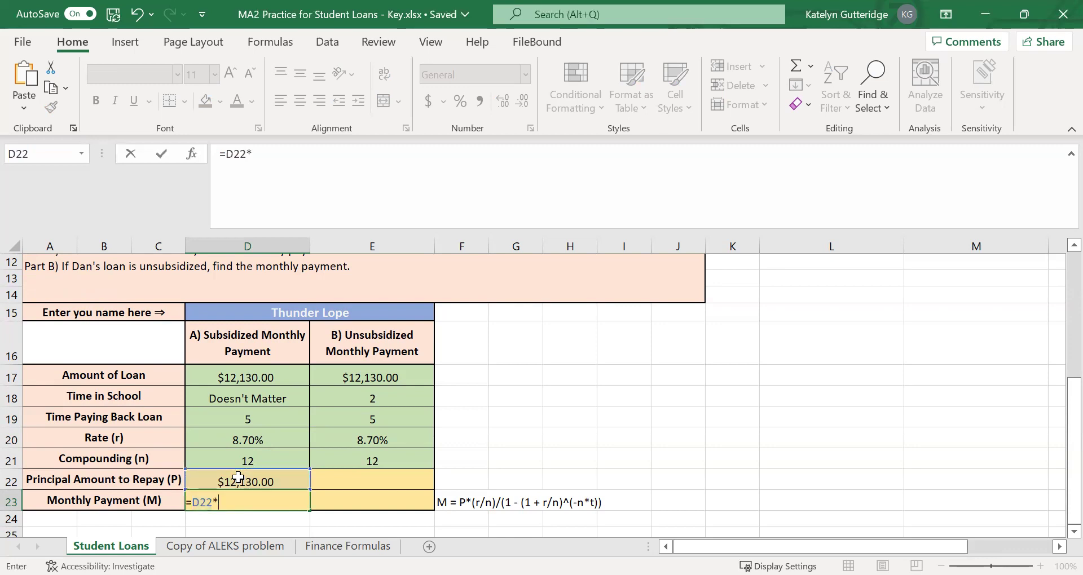
type("(")
left_click(278, 438)
type("/")
left_click(283, 460)
type(")")
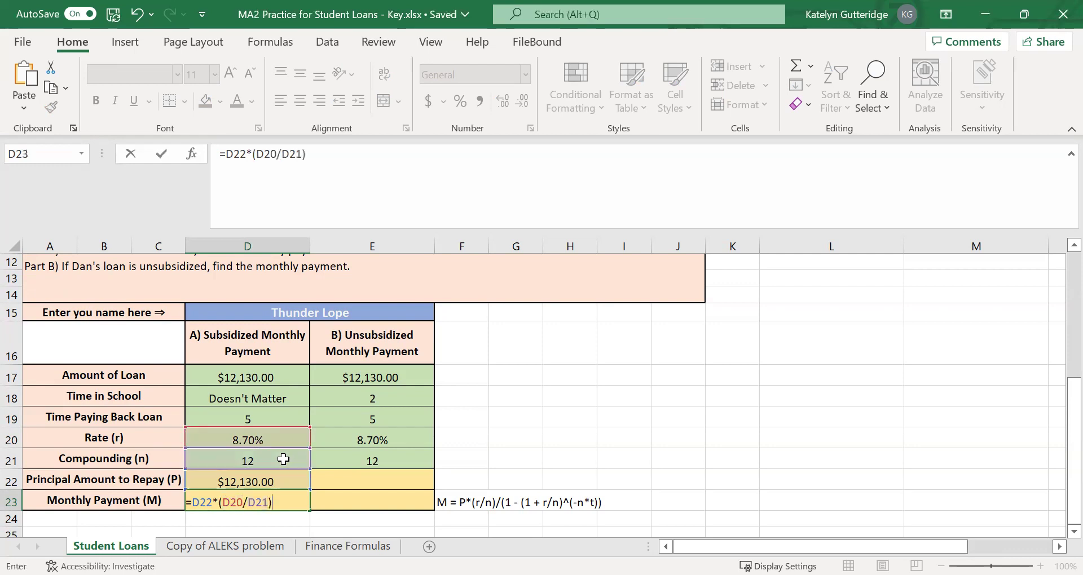
type("/(1-(1+")
Finish the formula with D20/D21)^(-D21*D19)), giving 250.0364023.
left_click(279, 440)
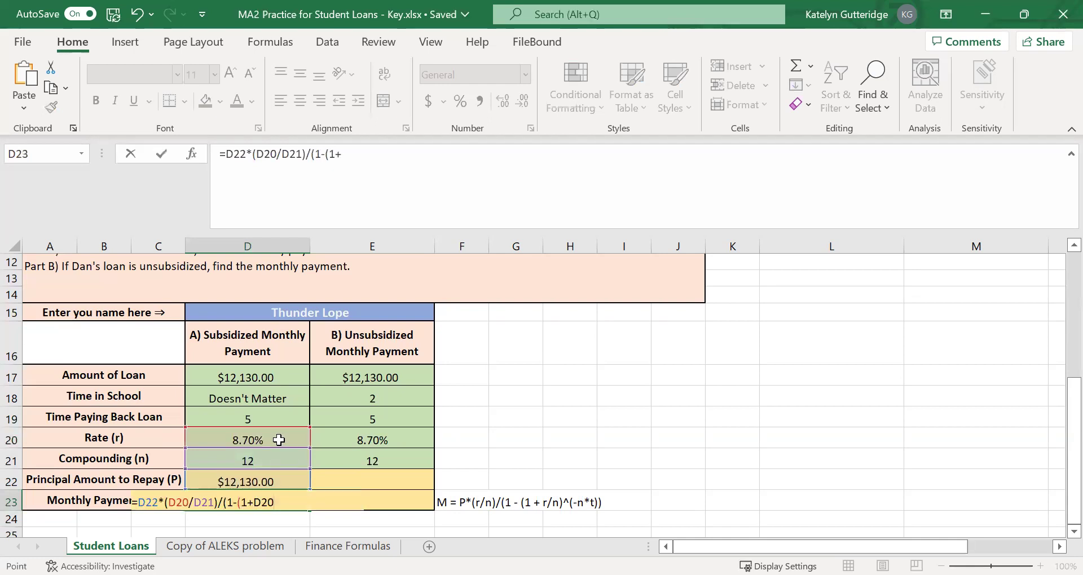
type("/")
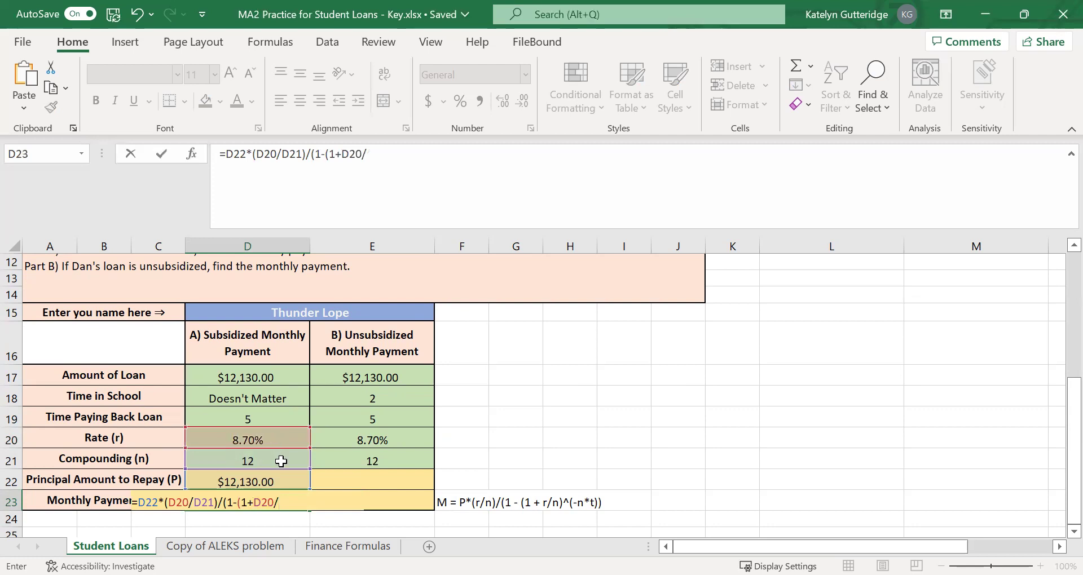
left_click(281, 461)
type(")^")
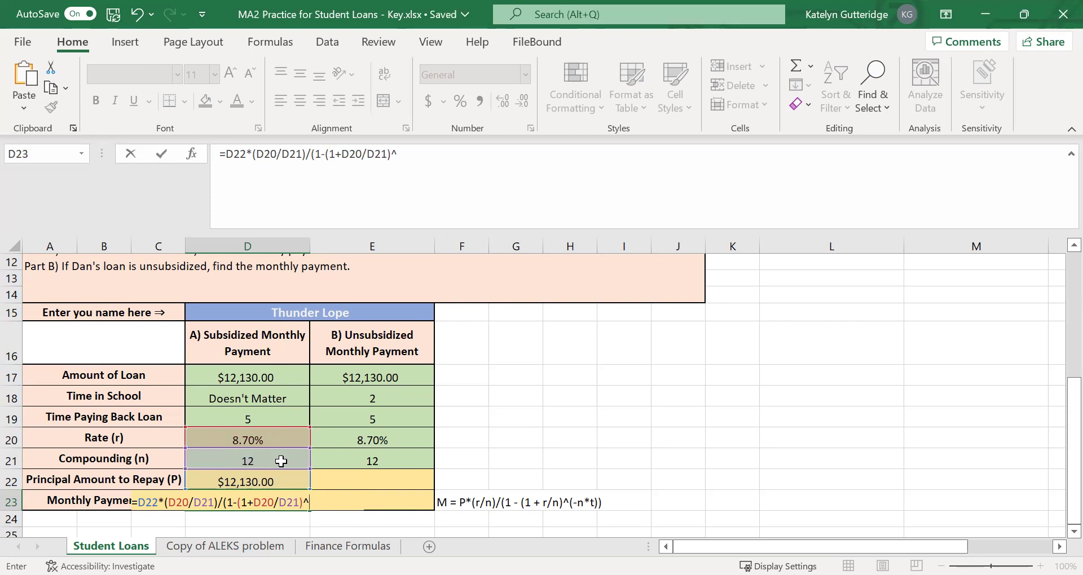
type("(-")
left_click(265, 461)
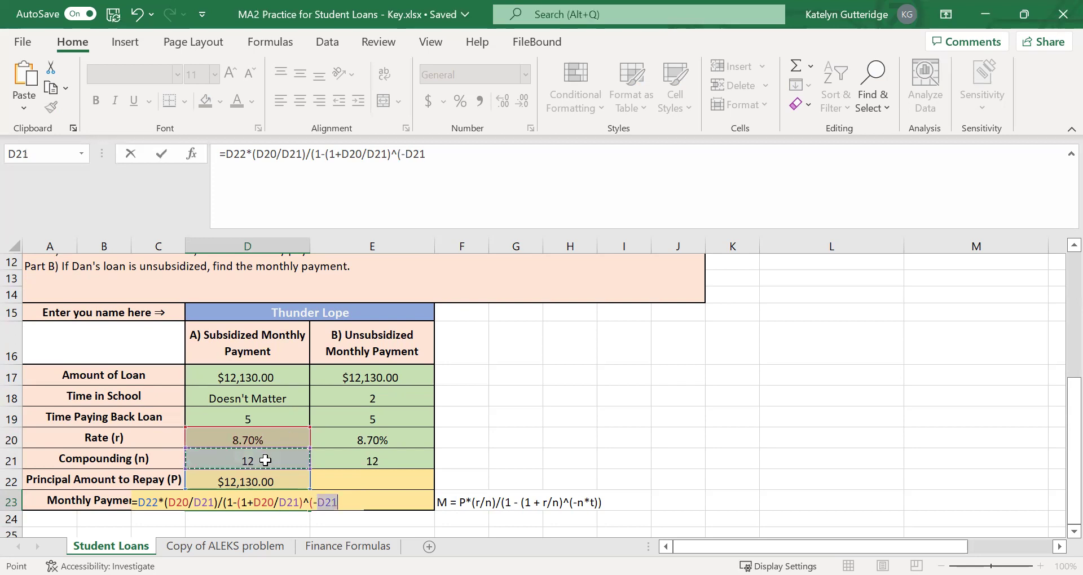
type("*")
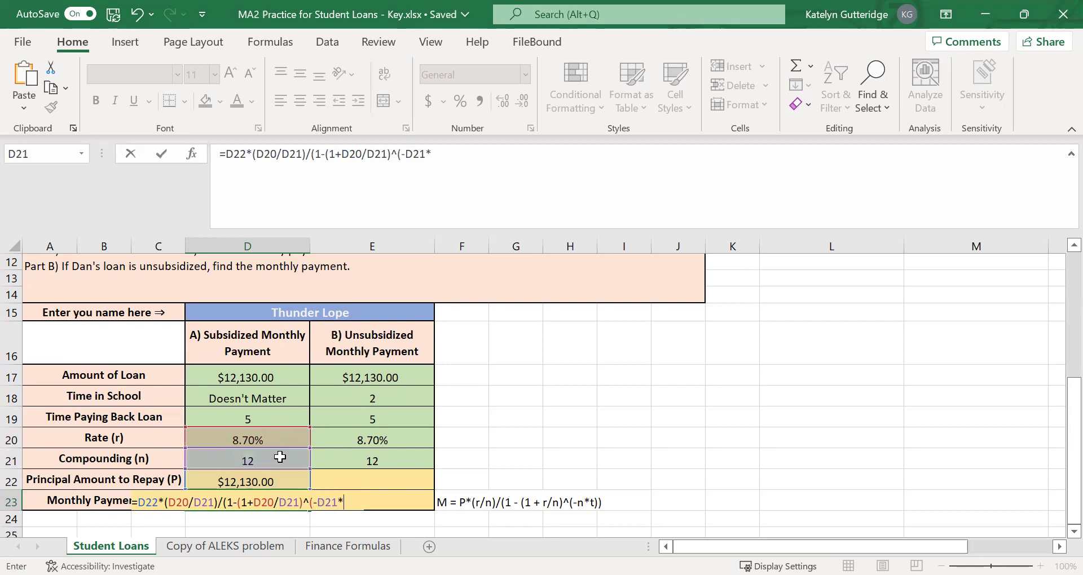
left_click(273, 417)
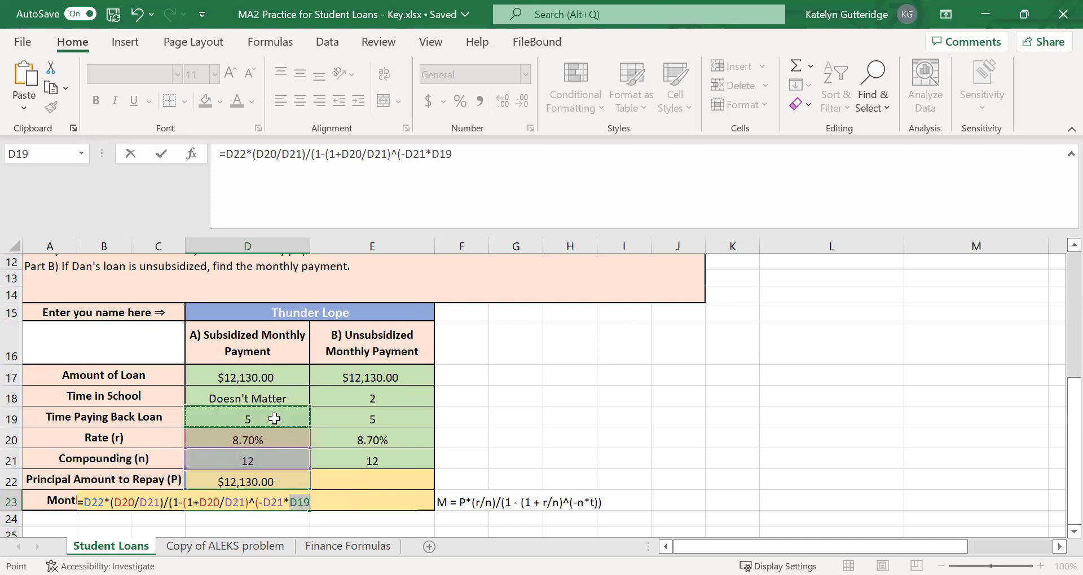
type("))")
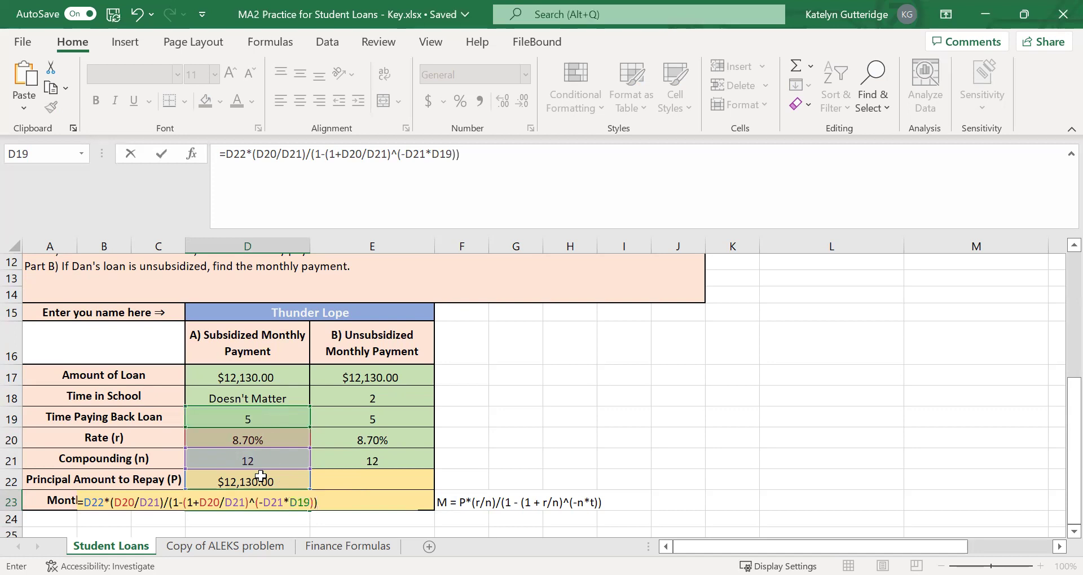
key("Return")
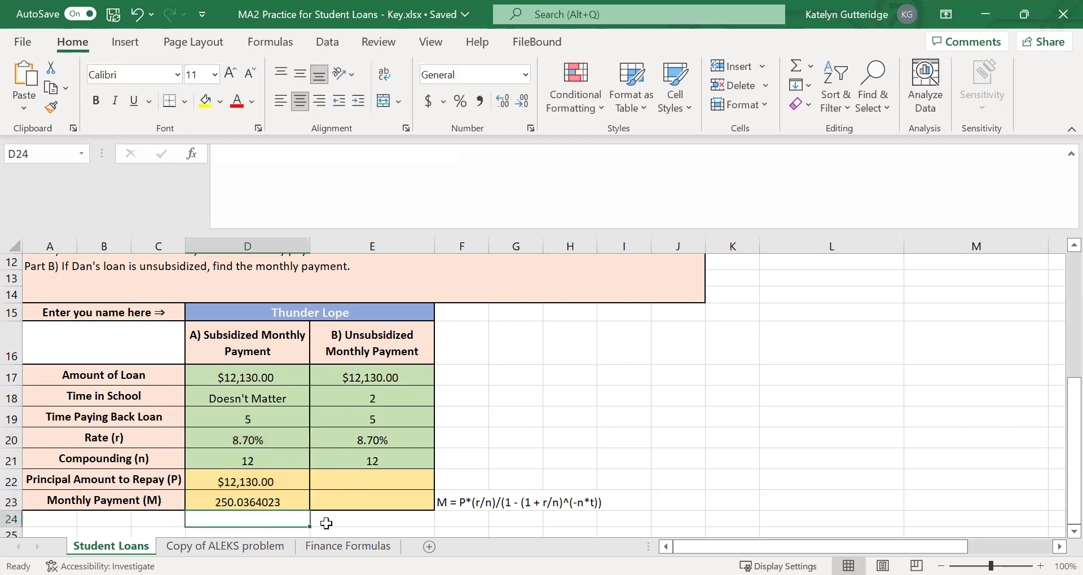
Apply the Currency number format to D23 so it displays $250.04.
left_click(271, 503)
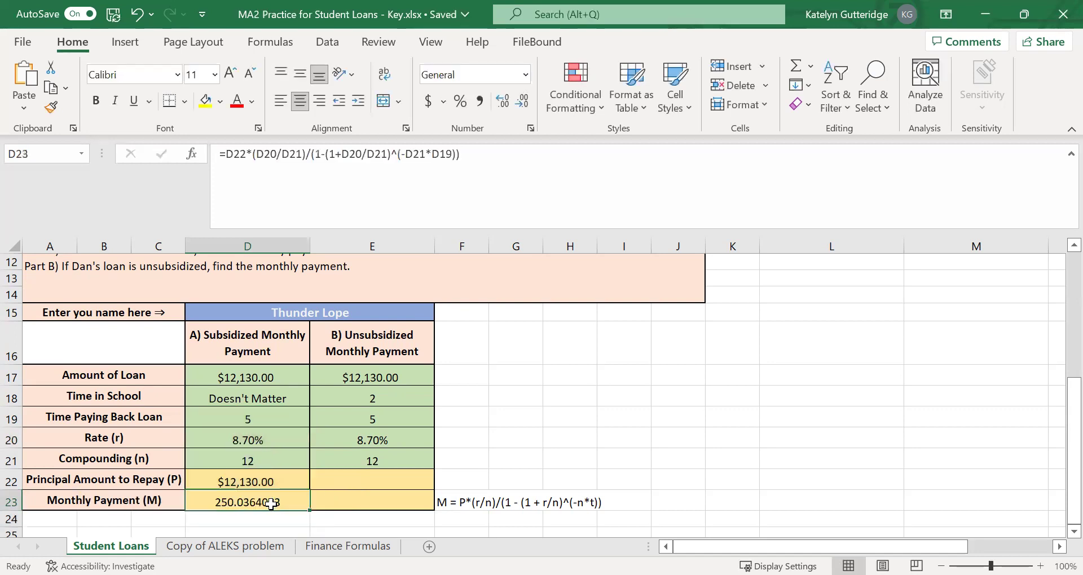
left_click(521, 75)
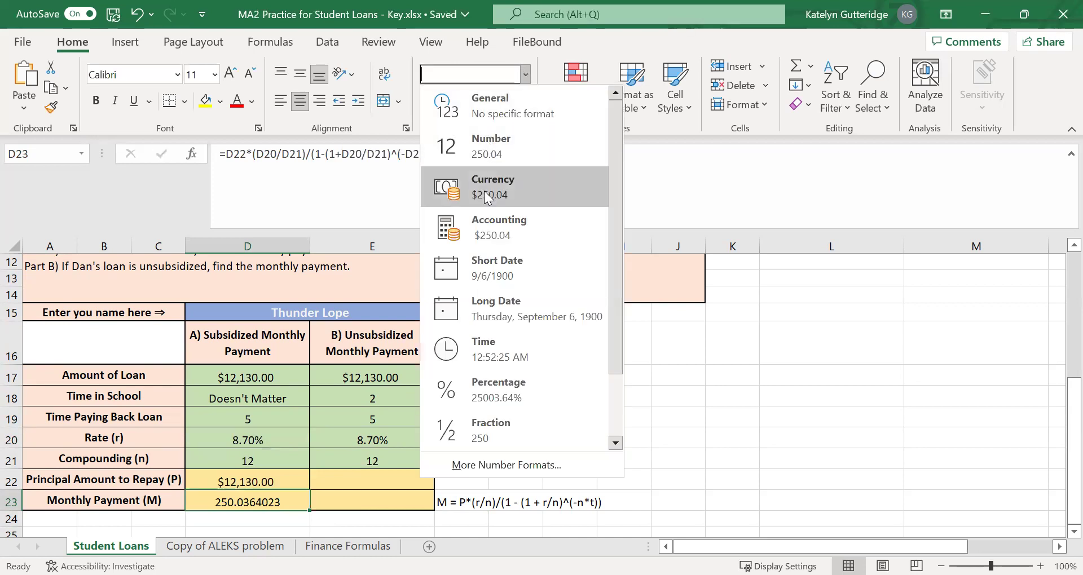
left_click(485, 195)
left_click(277, 528)
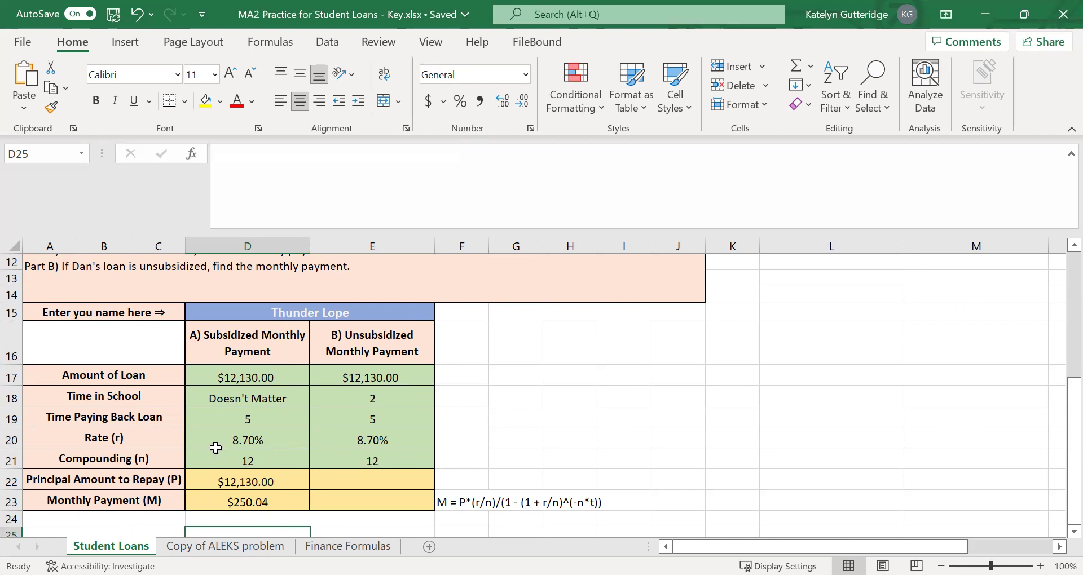
Reselect D23 and the subsidized column D16:D23 to review the payment formula.
left_click(233, 508)
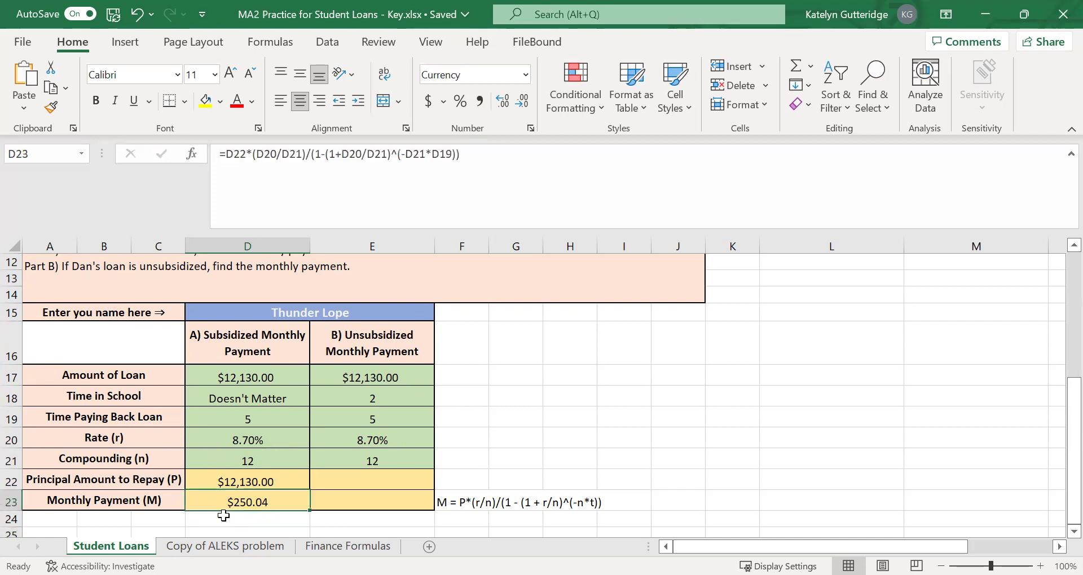
left_click_drag(264, 355, 253, 502)
left_click(251, 502)
left_click(337, 484)
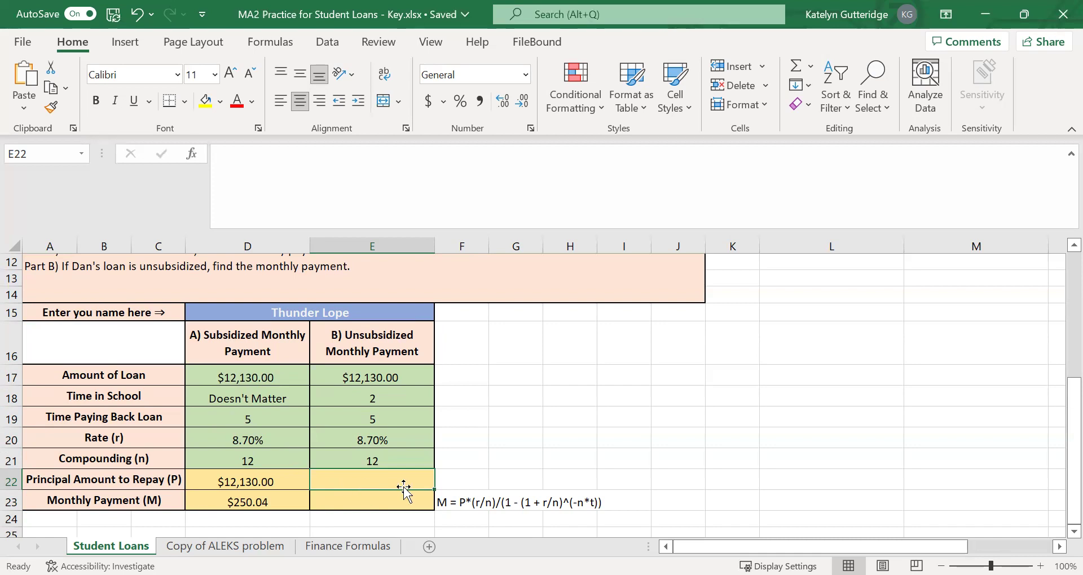
scroll(415, 442, "up", 1)
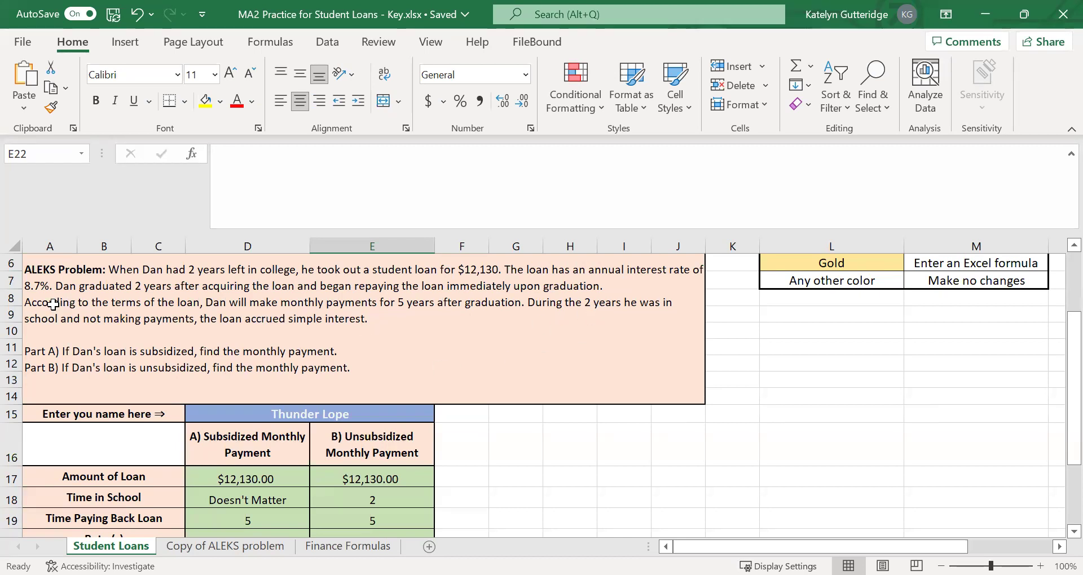
left_click(508, 472)
scroll(508, 469, "down", 1)
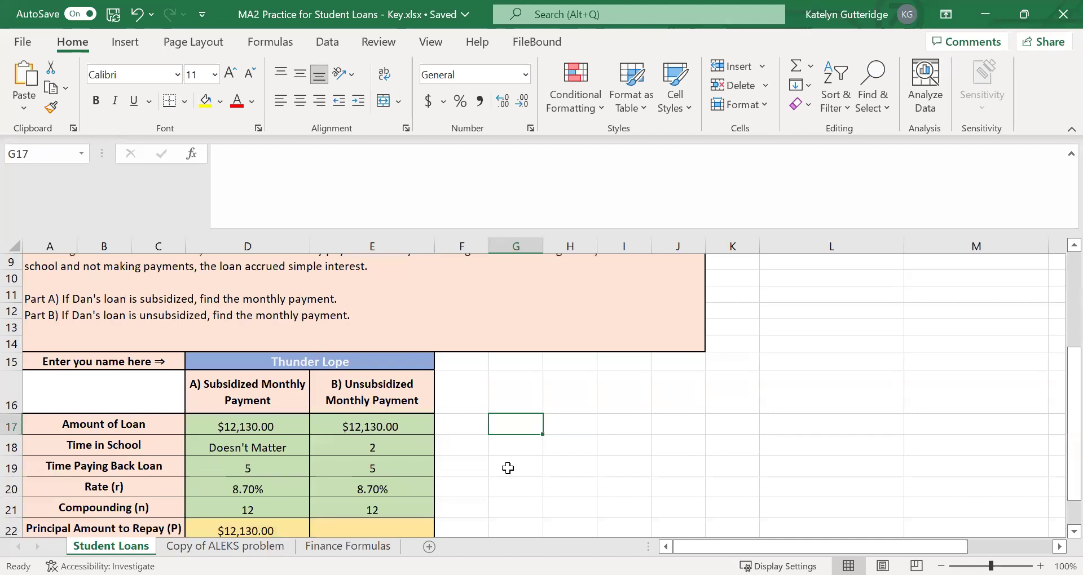
scroll(508, 468, "down", 1)
Copy the simple-interest formula text A = P*(1 + r*t) from Finance Formulas cell C6.
left_click(347, 546)
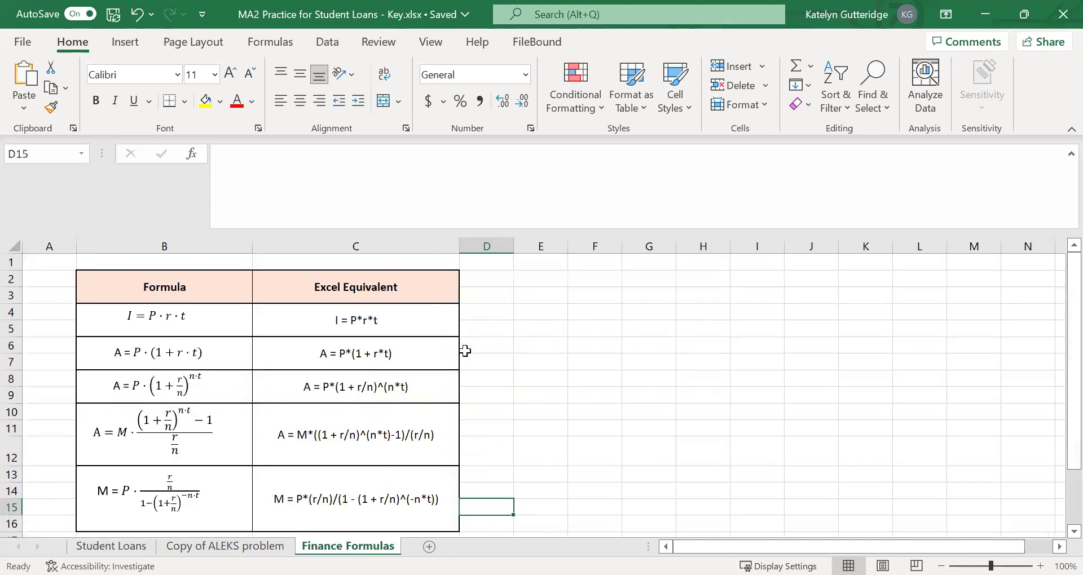
left_click(420, 353)
left_click_drag(292, 153, 164, 152)
key("ctrl+c")
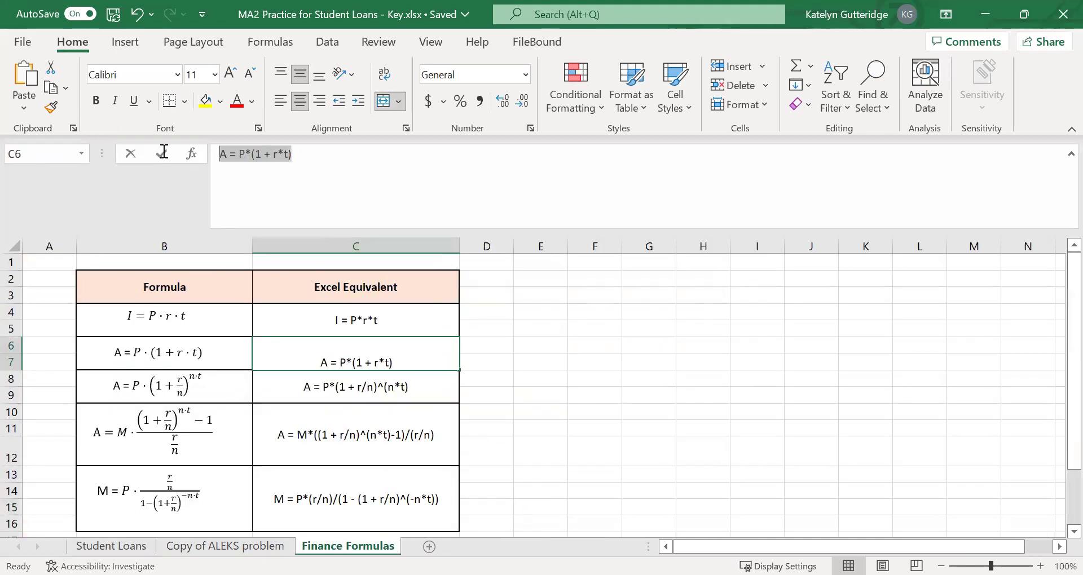
key("Return")
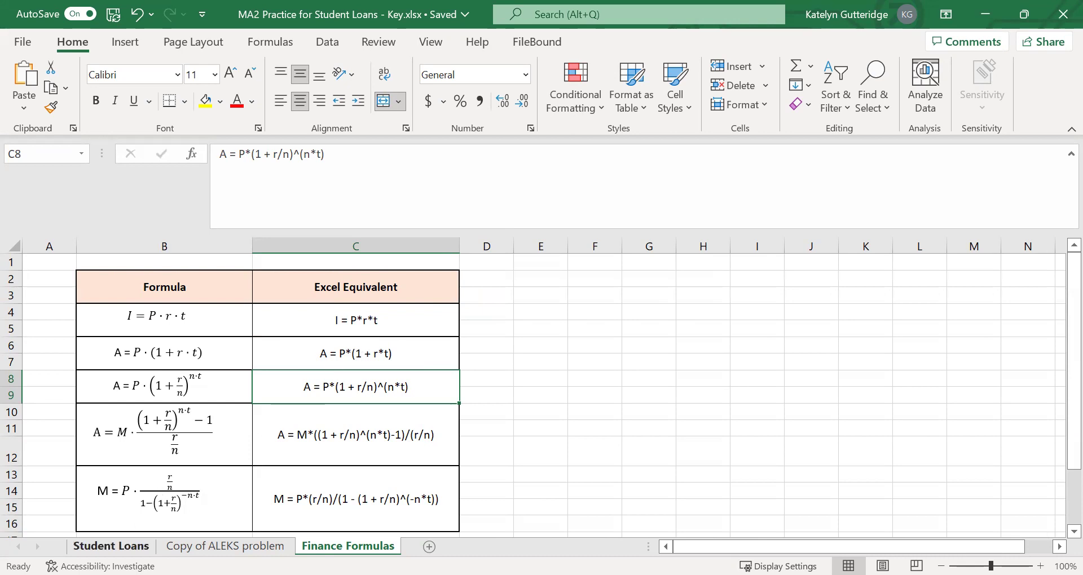
Back on Student Loans, start editing F22 beside the principal row.
left_click(110, 546)
left_click(459, 479)
left_click(336, 231)
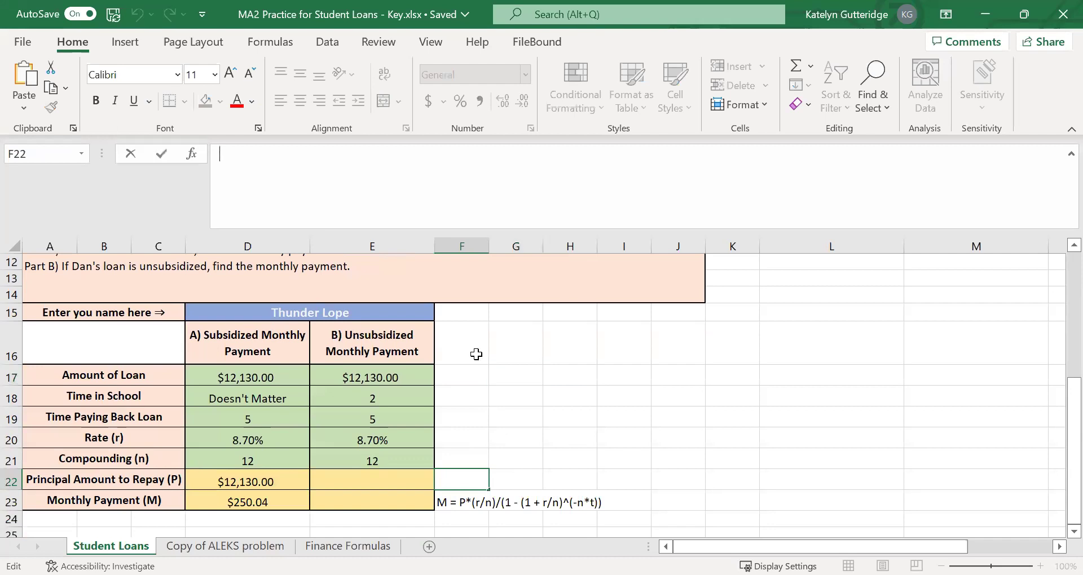
Paste the reference note A = P*(1 + r*t) into F22 beside the principal row.
key("ctrl+v")
key("Return")
left_click(372, 480)
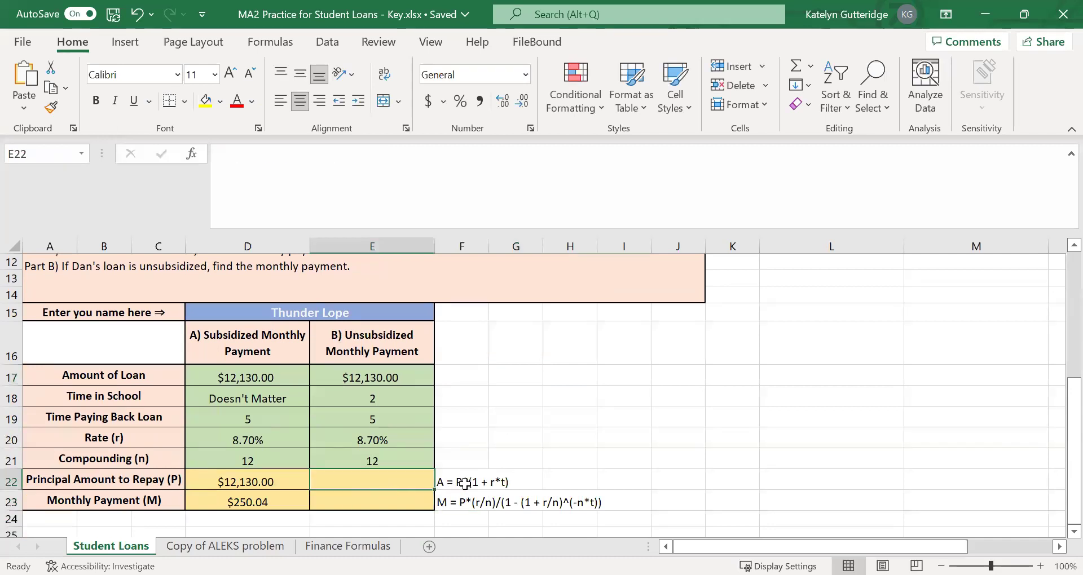
Review the loan inputs in E17–E21, then begin a formula in E22.
left_click_drag(403, 376, 404, 386)
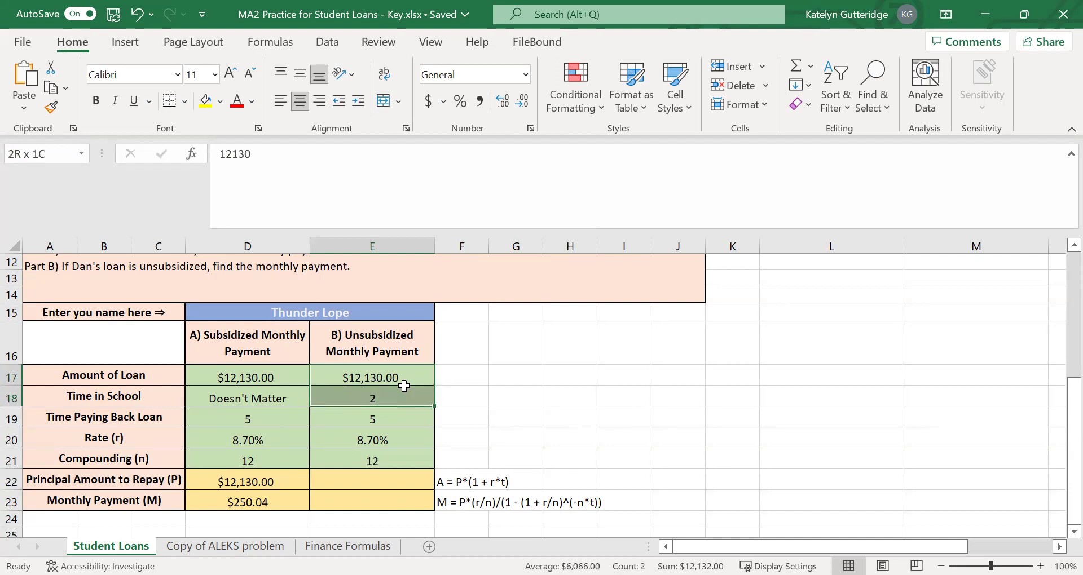
left_click(407, 442)
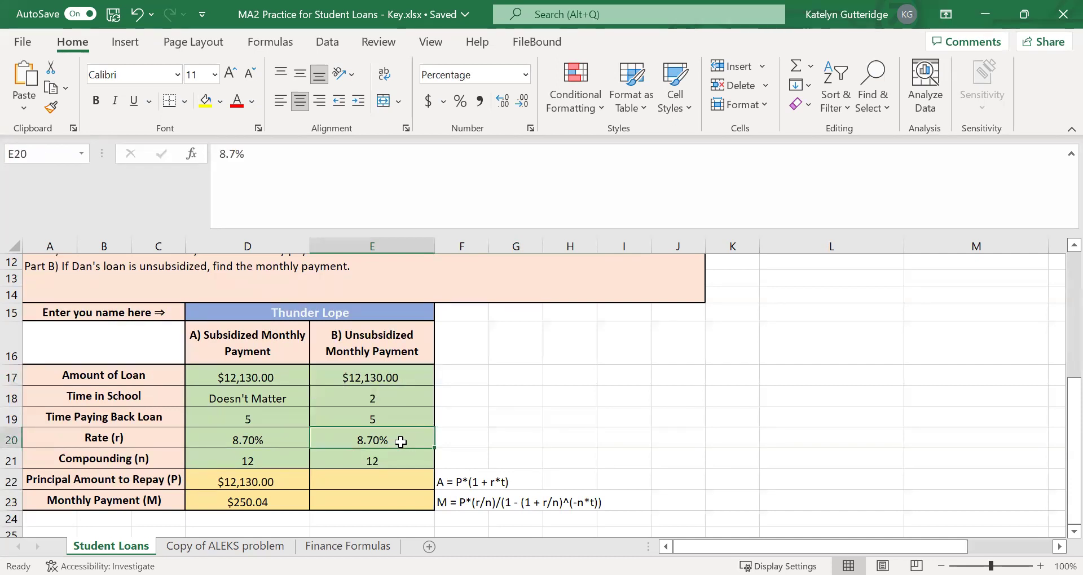
left_click(383, 419)
left_click(359, 463)
left_click(408, 412)
left_click(381, 460)
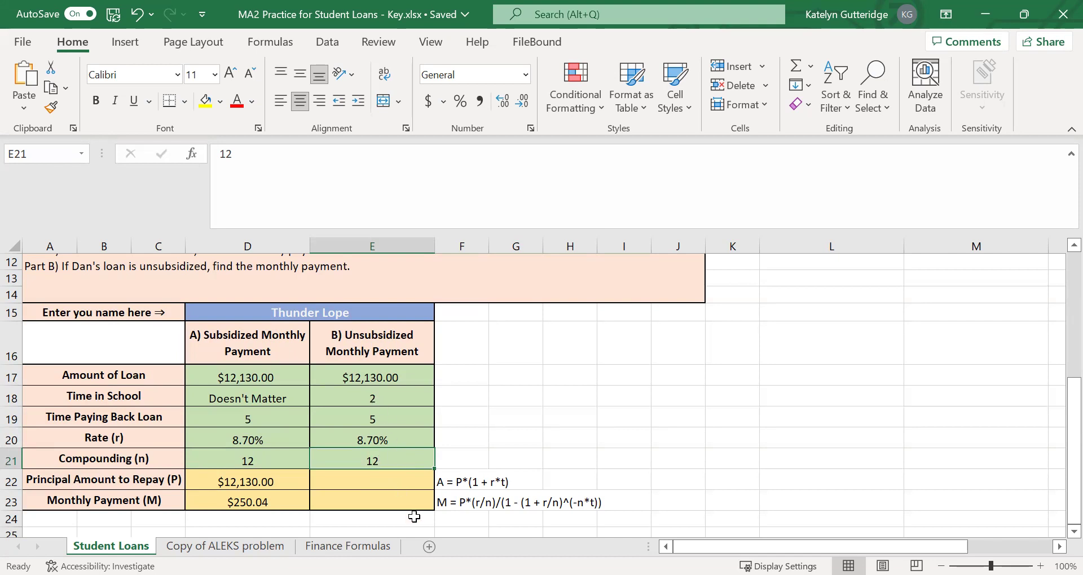
left_click(415, 483)
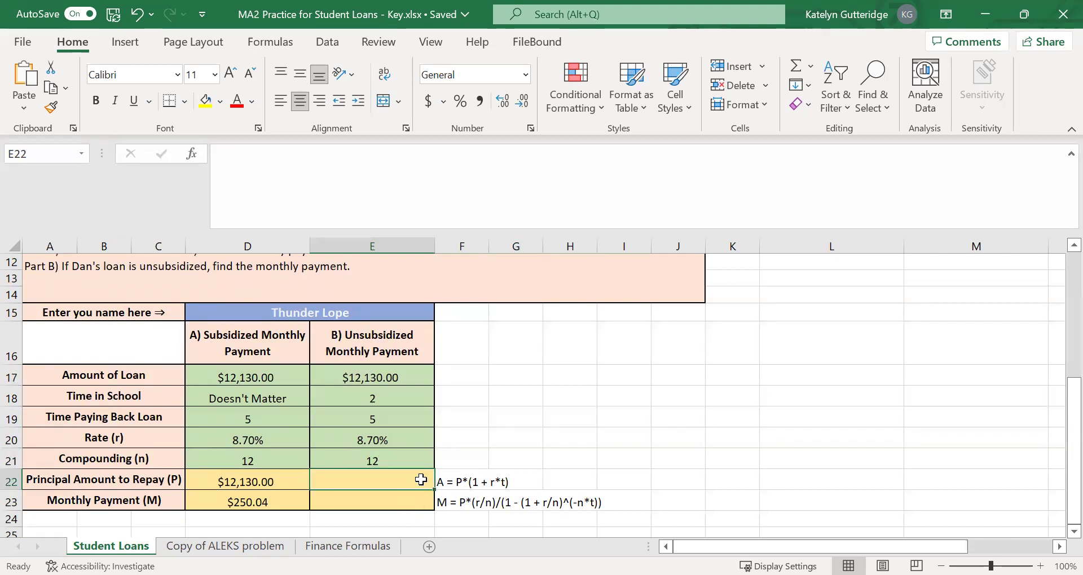
type("=")
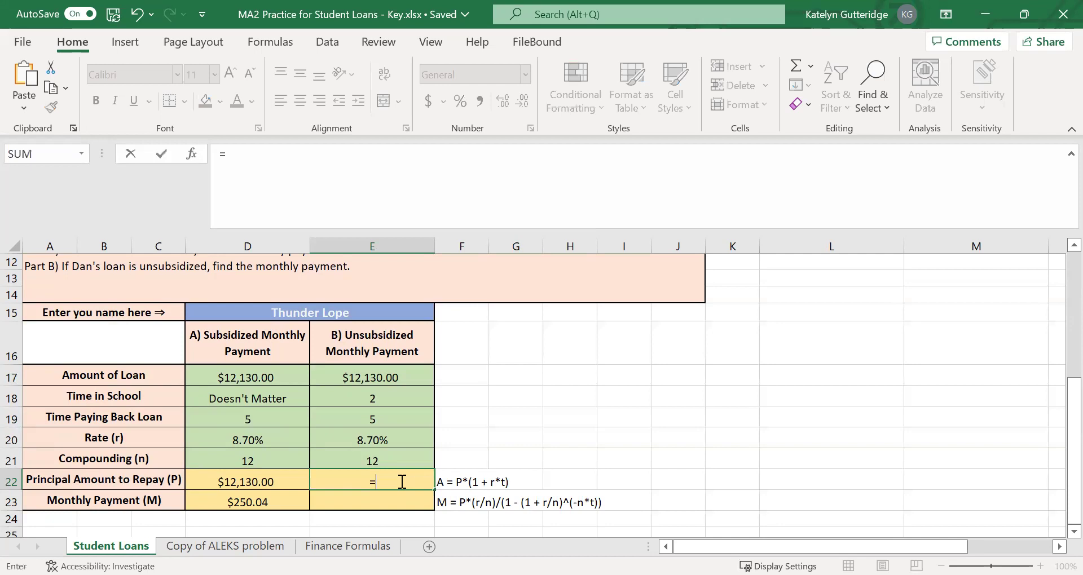
Enter =E17*(1+E20*E18) in E22, giving an unsubsidized principal of $14,240.62.
left_click(407, 376)
type("*(1")
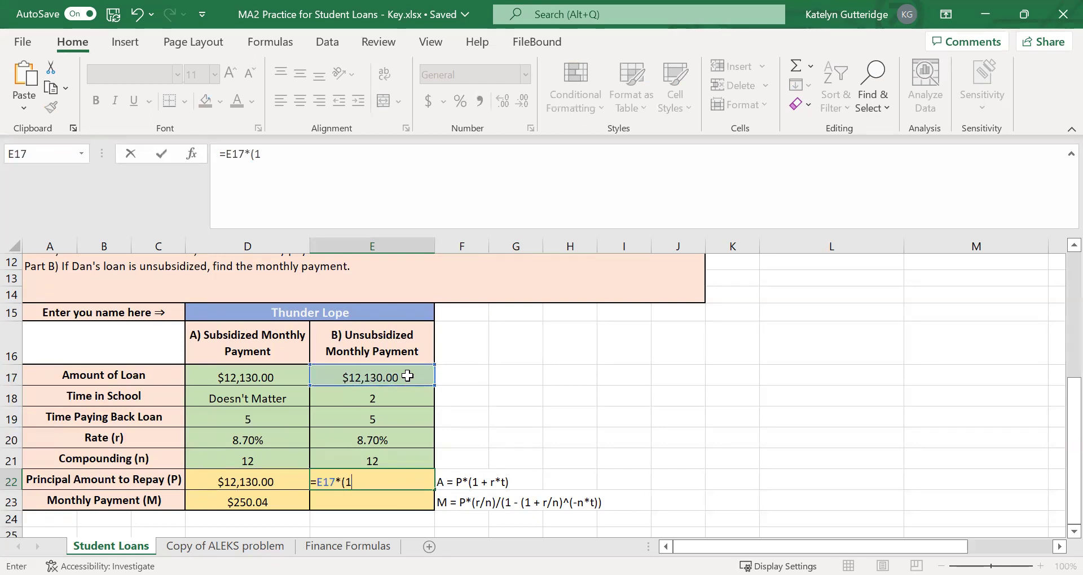
type("+")
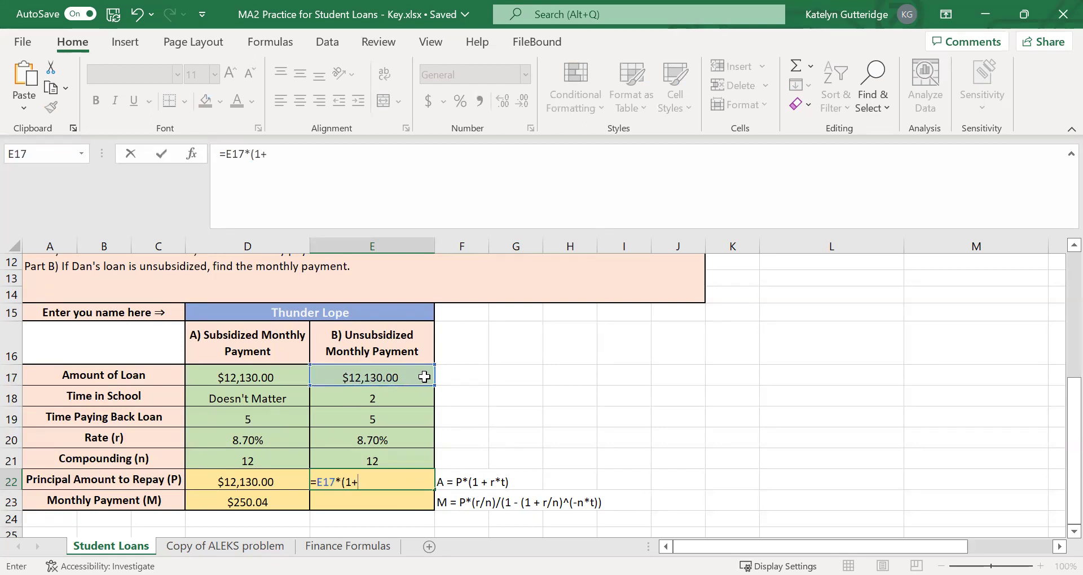
left_click(396, 438)
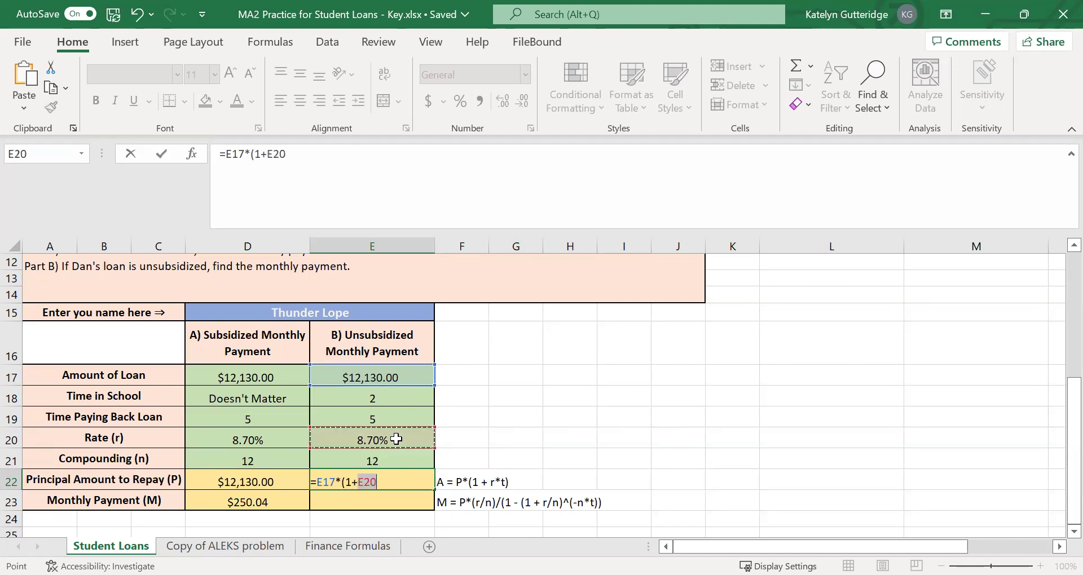
type("*")
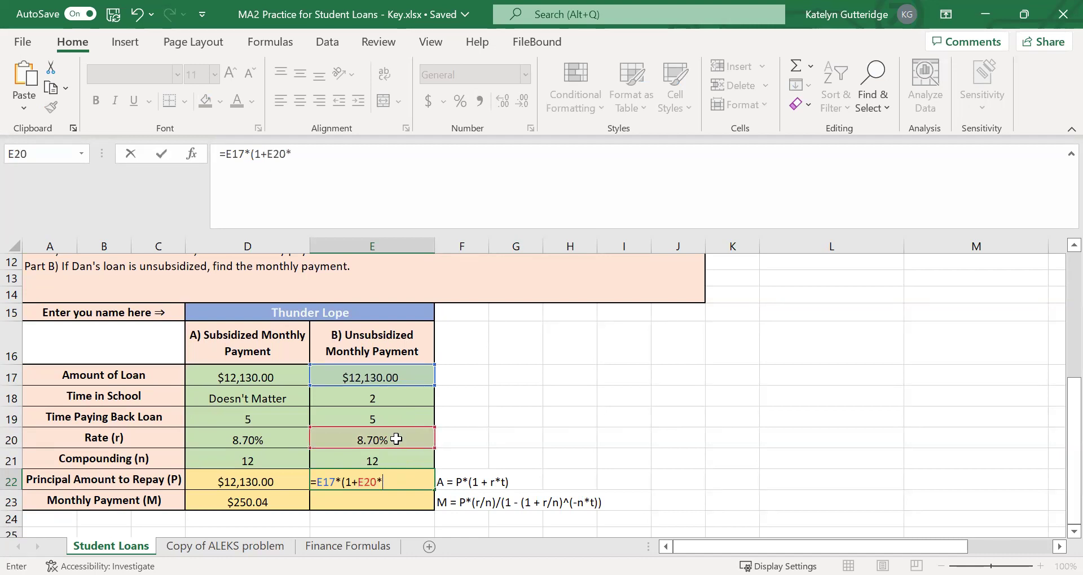
left_click(387, 394)
type(")")
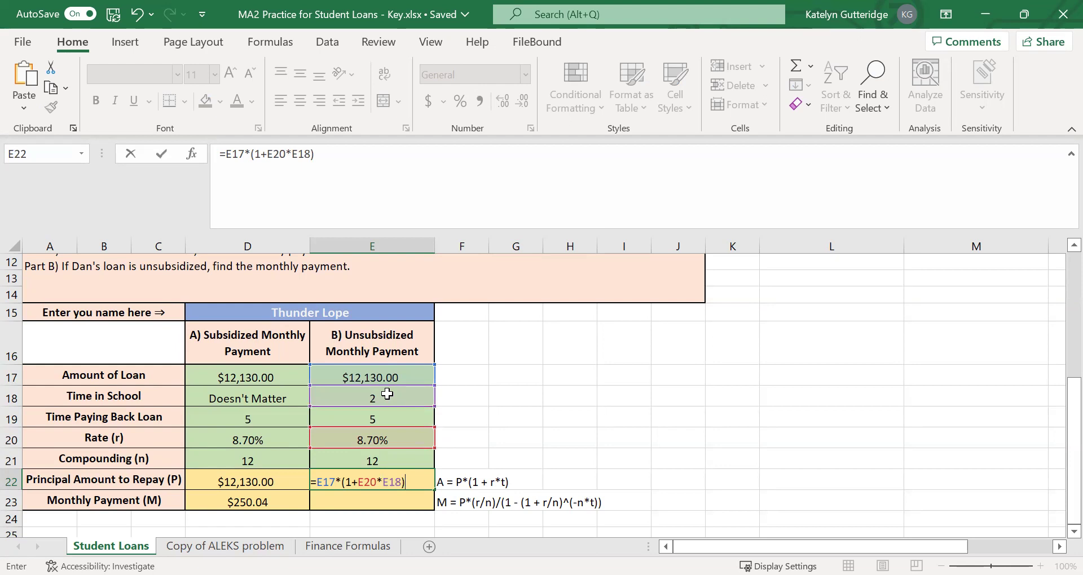
key("ctrl+Return")
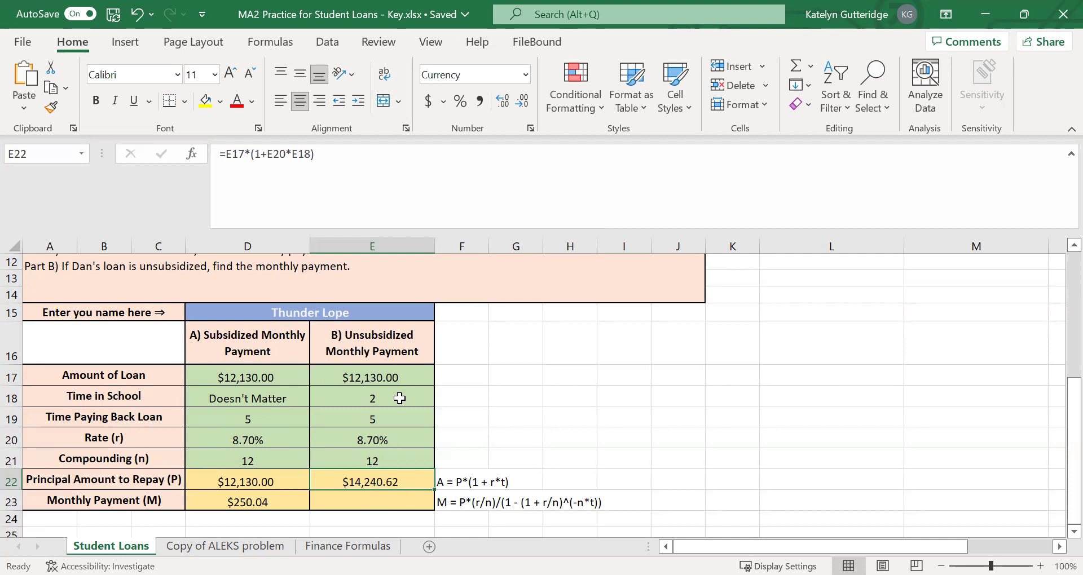
Review the E22 principal formula, then begin a formula in the empty monthly payment cell E23.
left_click_drag(395, 338, 392, 502)
left_click(392, 502)
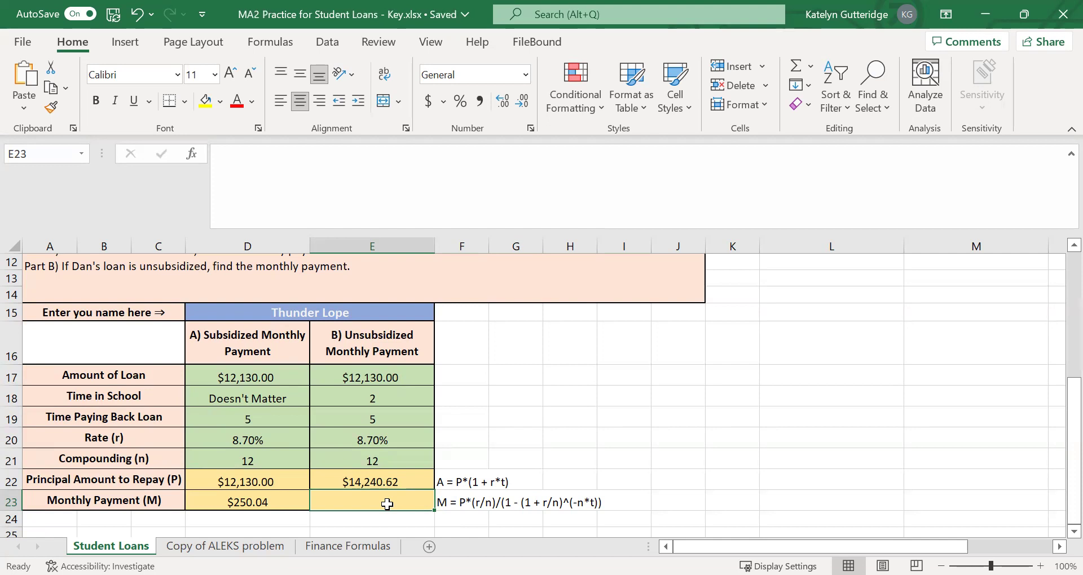
left_click(388, 353)
left_click_drag(388, 398, 386, 502)
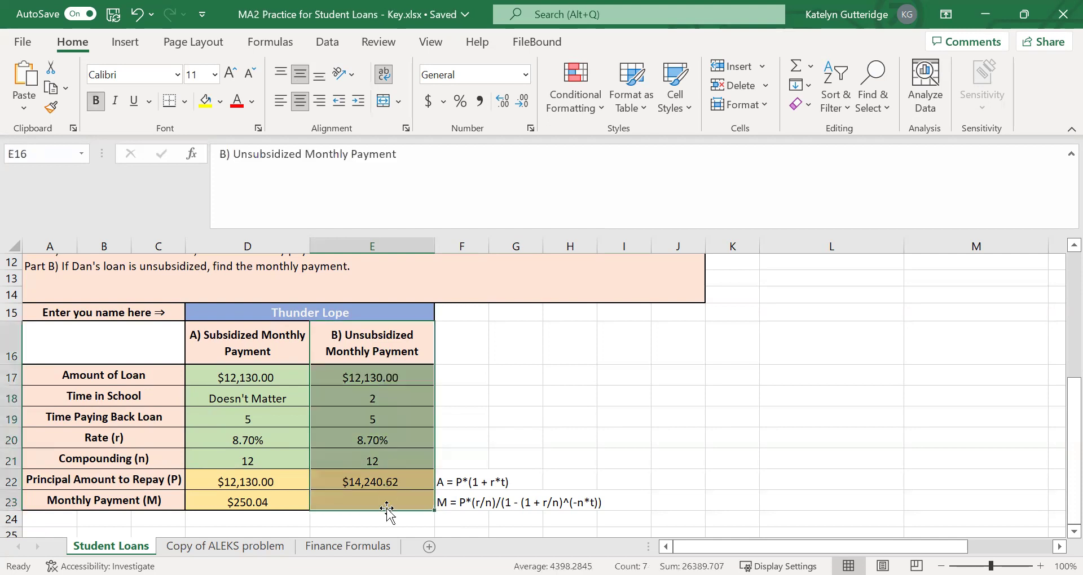
left_click(386, 501)
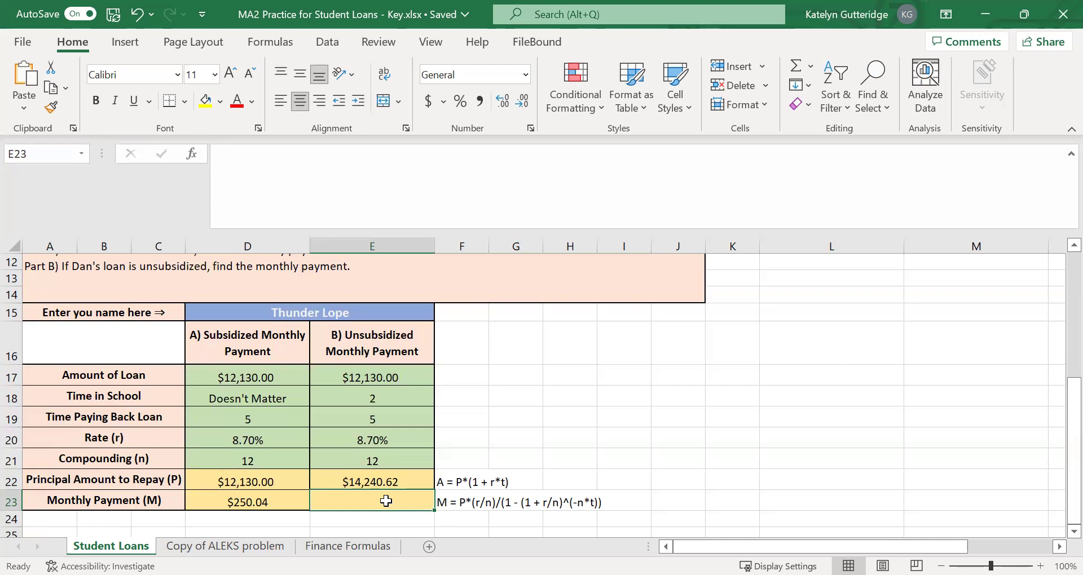
left_click(383, 479)
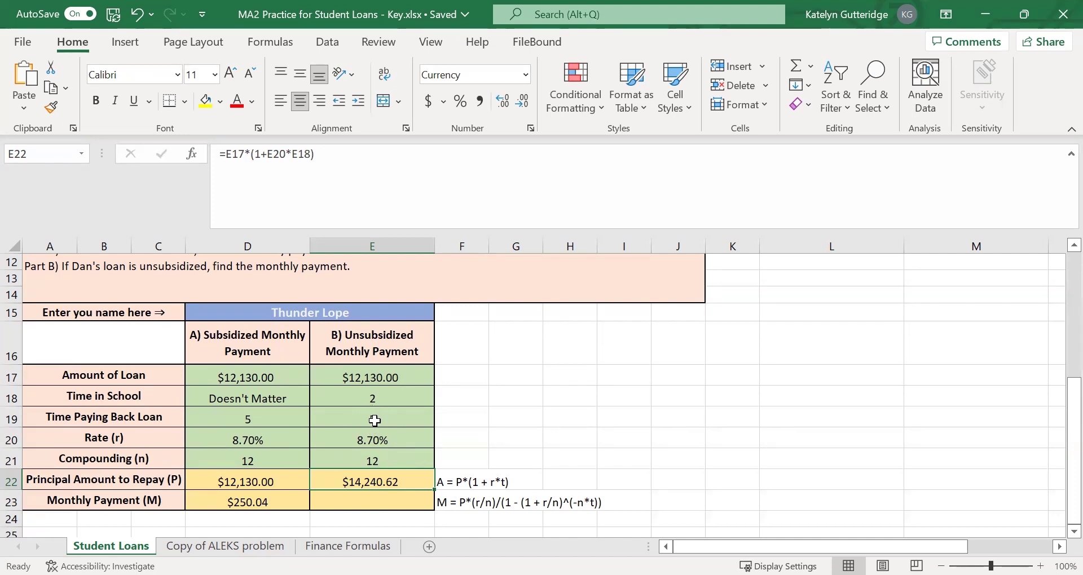
left_click(381, 500)
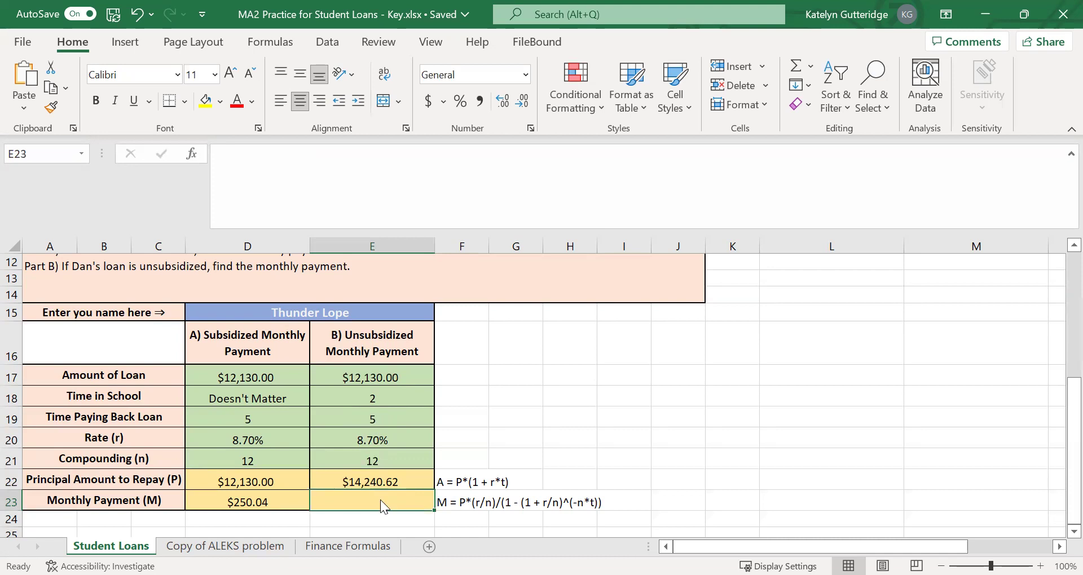
type("=")
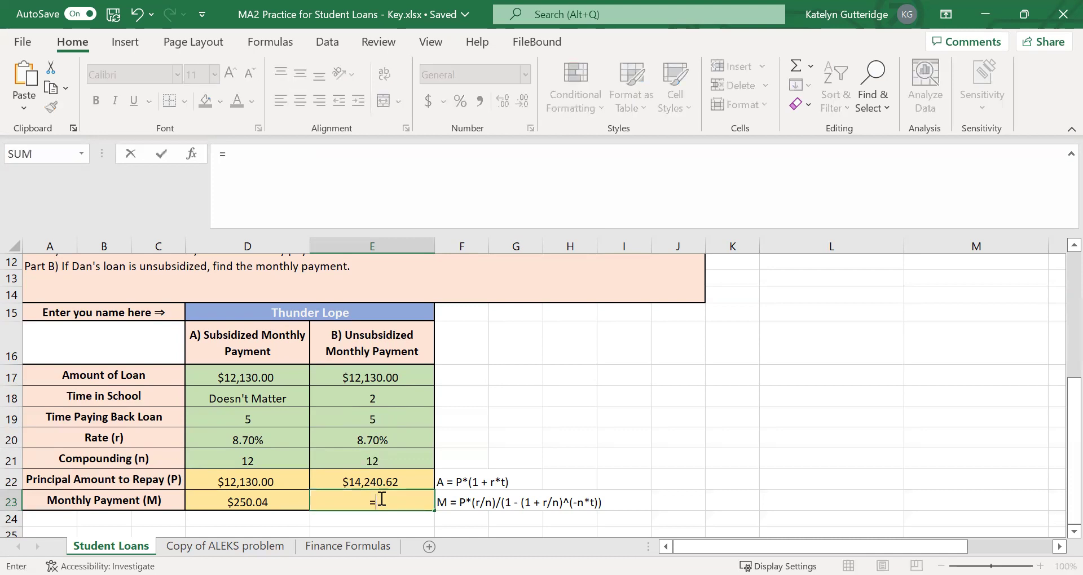
Start E23's payment formula as =E22*(E20/E21)/(1-(1+ using cell references.
left_click(423, 480)
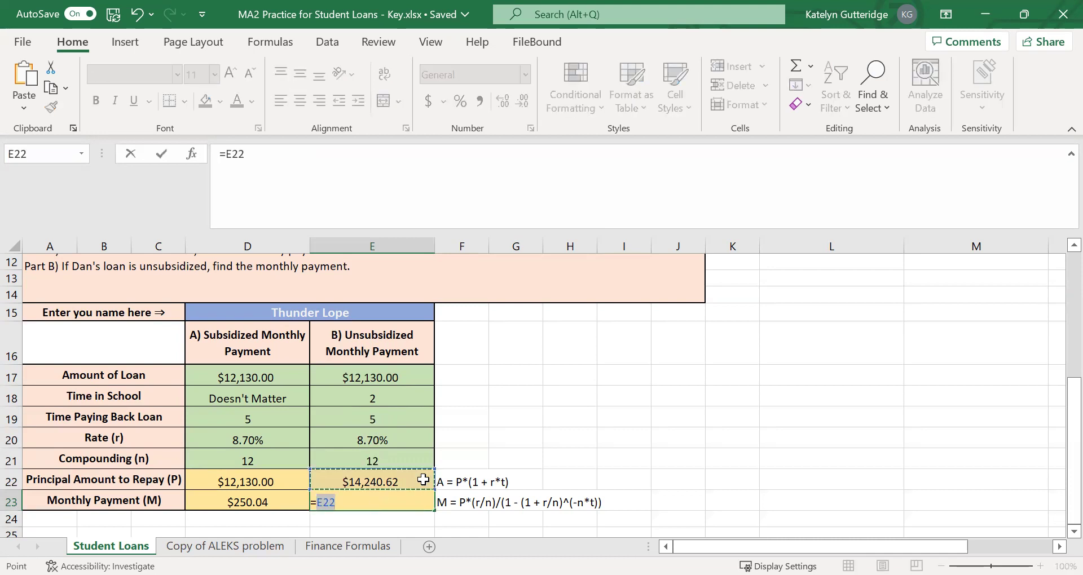
type("*(")
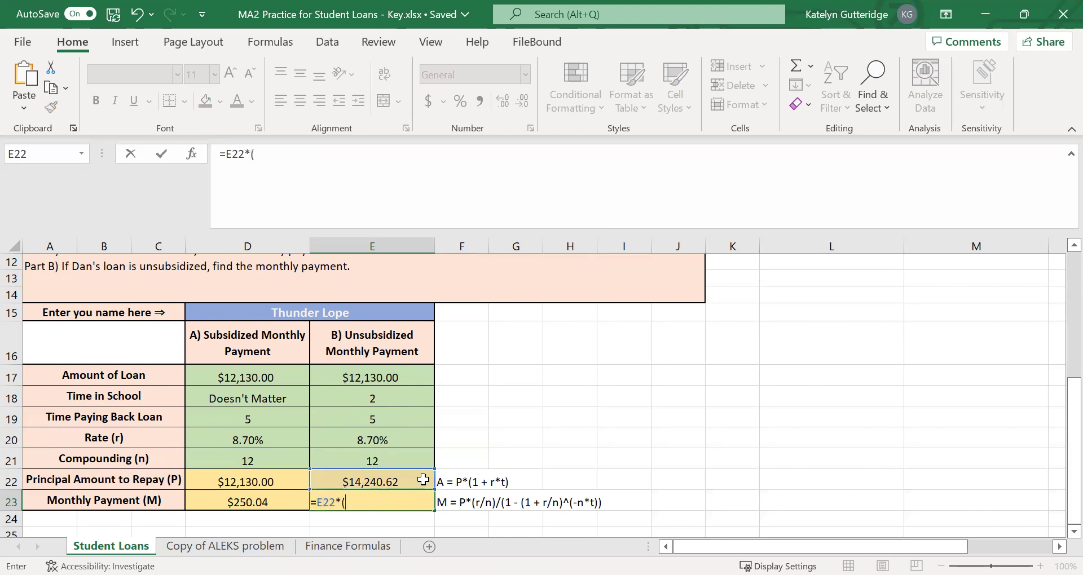
left_click(411, 435)
type("/")
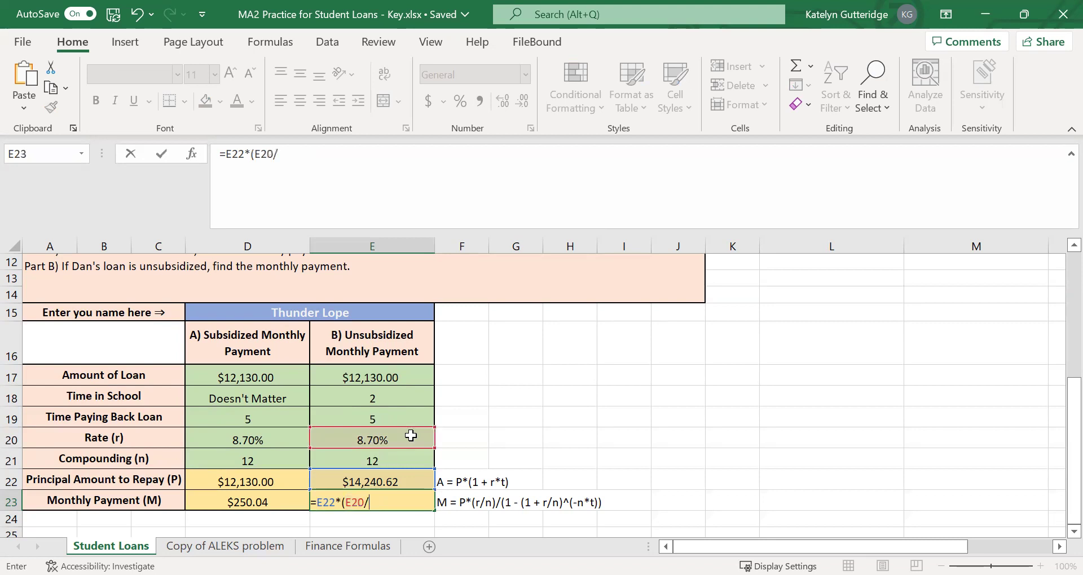
left_click(389, 460)
type(")")
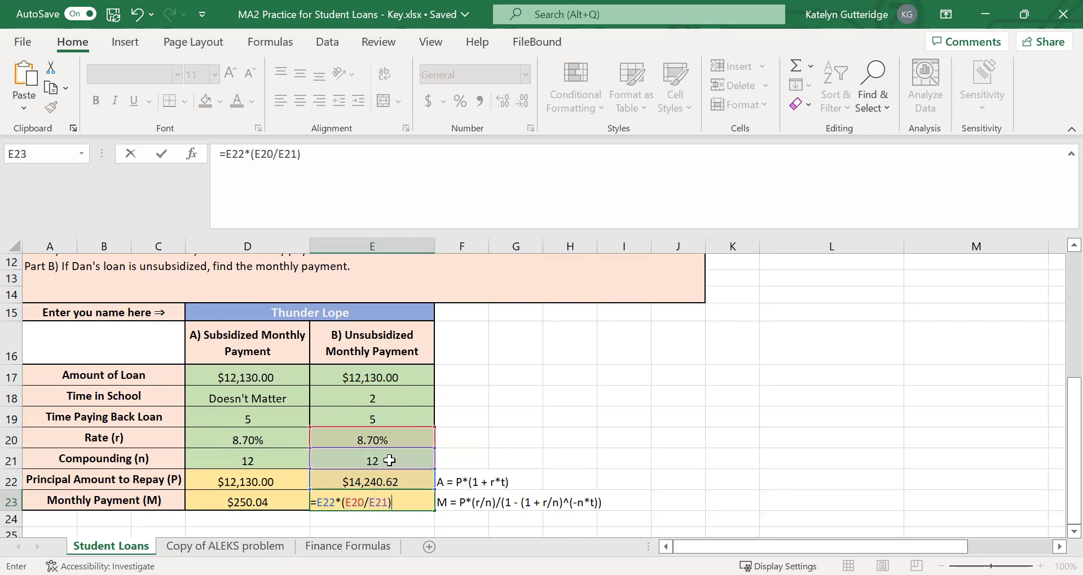
type("/(1-(1+")
Finish the denominator with E20/E21 raised to -E21*E19, giving 293.5427363.
left_click(401, 440)
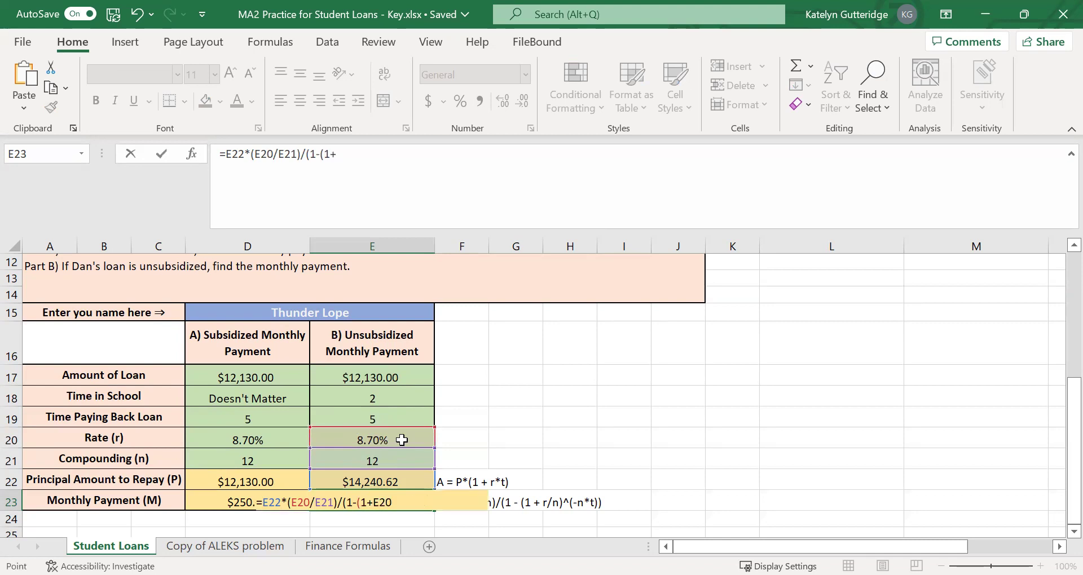
type("/")
left_click(403, 460)
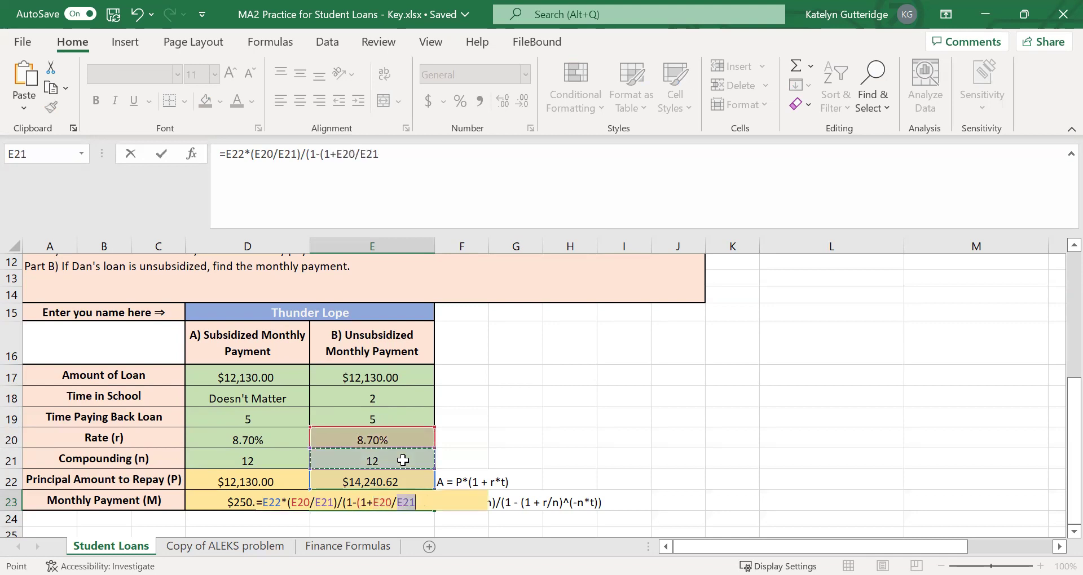
type(")^(-")
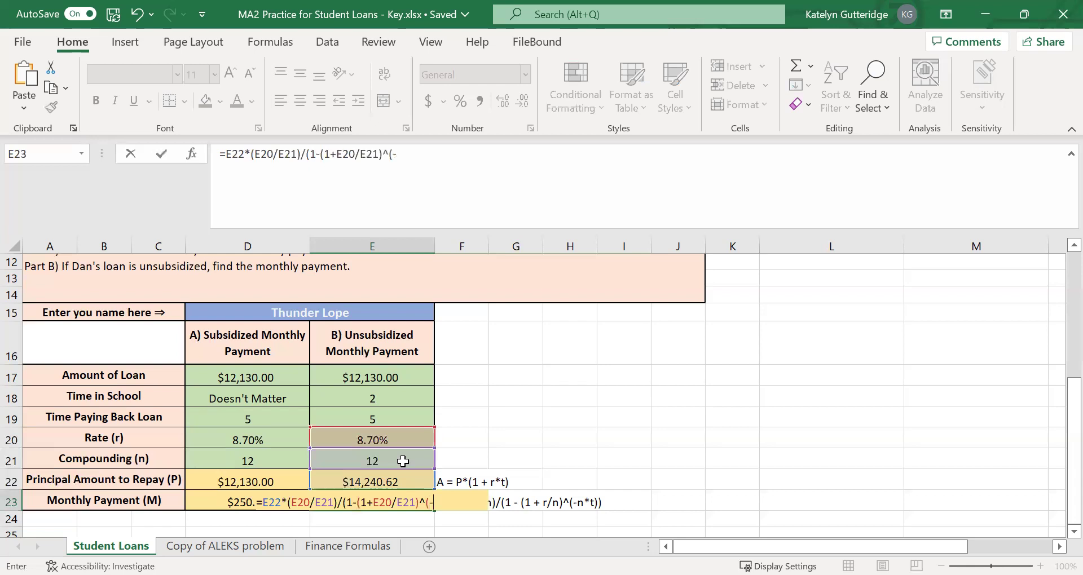
left_click(402, 461)
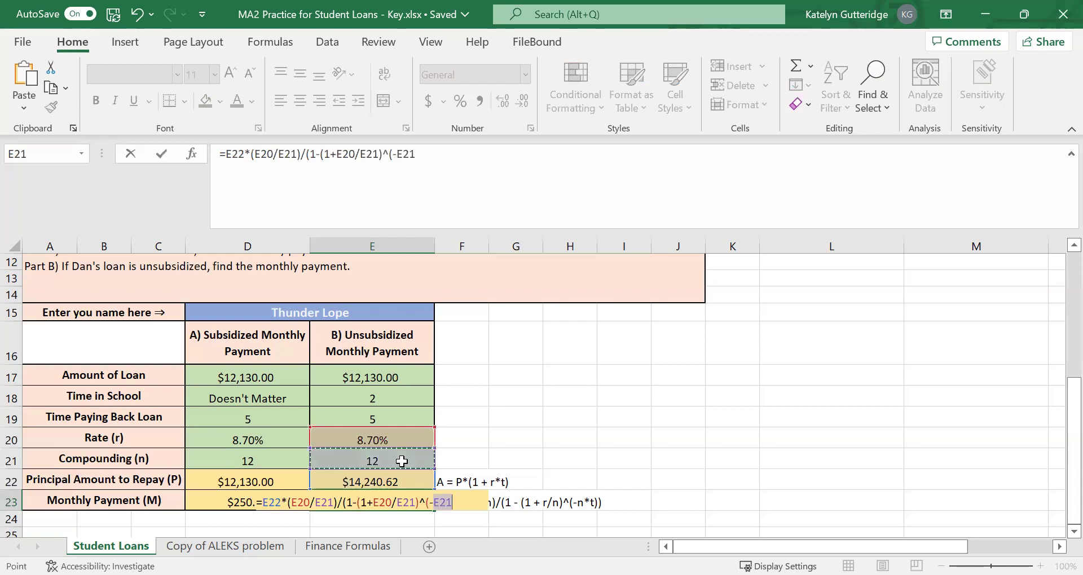
type("*")
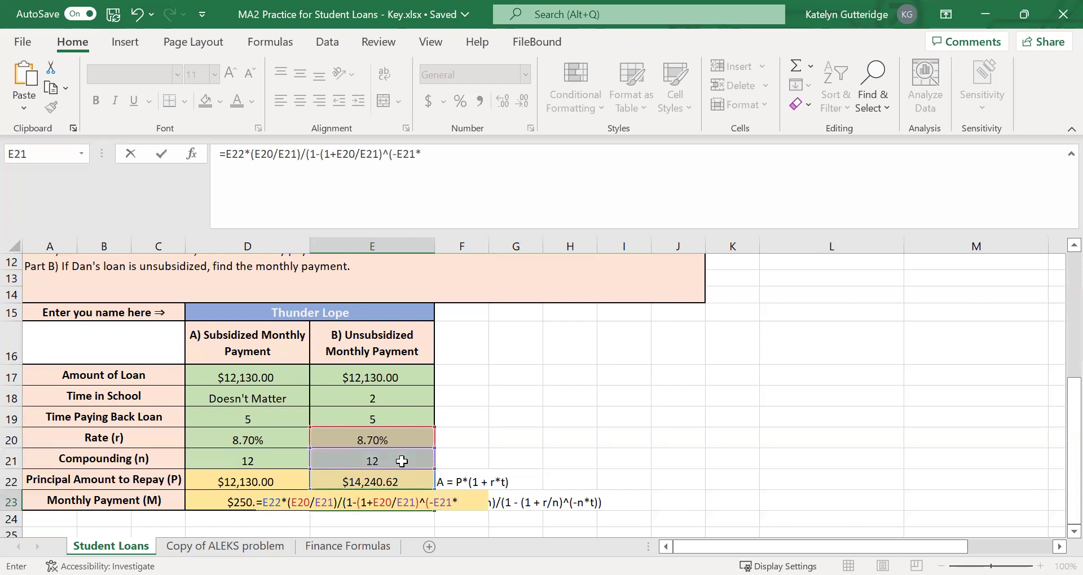
left_click(386, 414)
type(")")
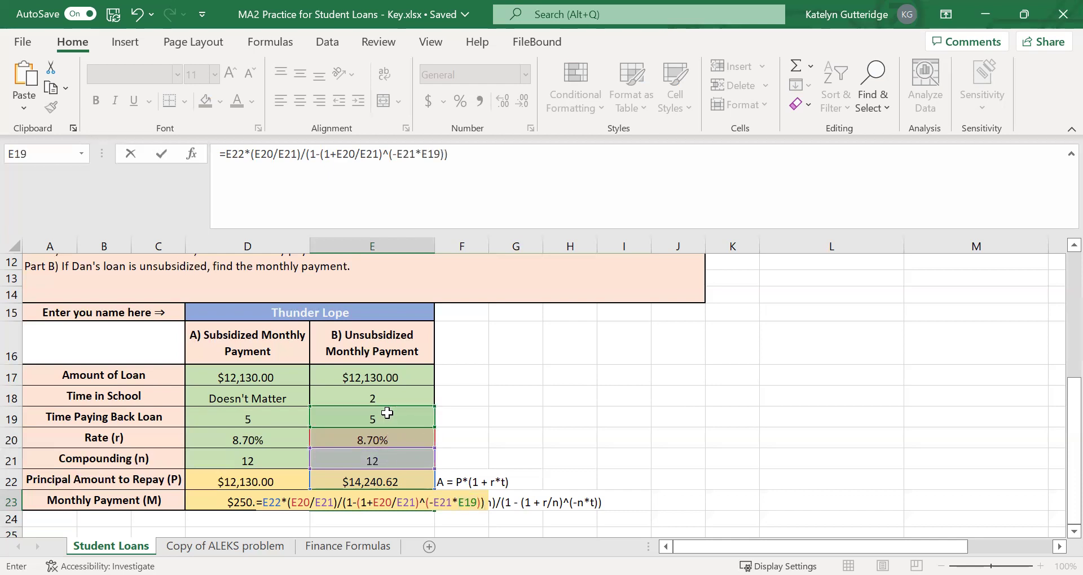
key("Return")
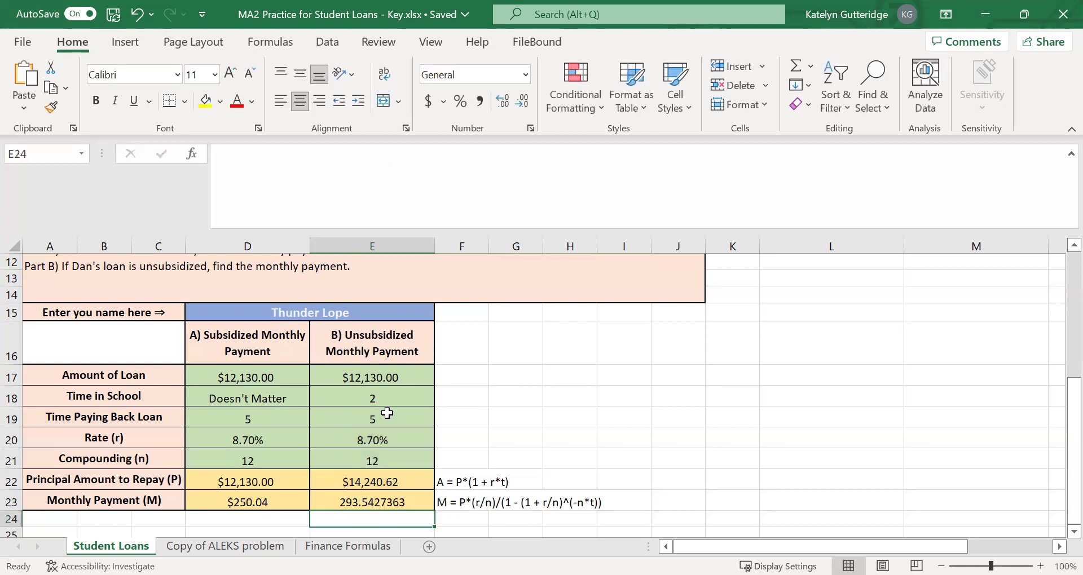
Format the unsubsidized monthly payment in E23 as Currency, showing $293.54.
left_click(354, 500)
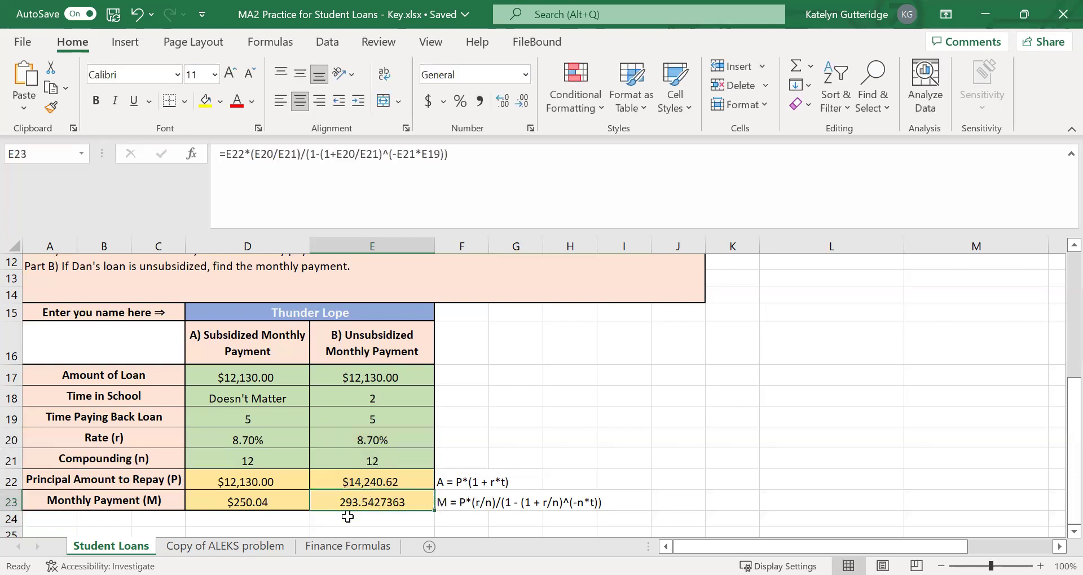
left_click(526, 74)
left_click(511, 192)
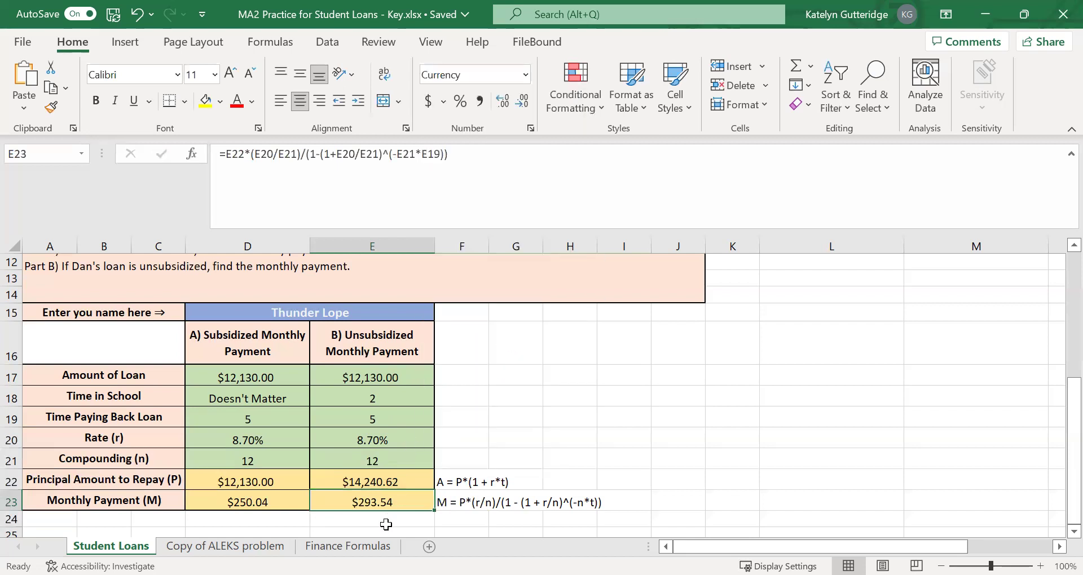
left_click(381, 514)
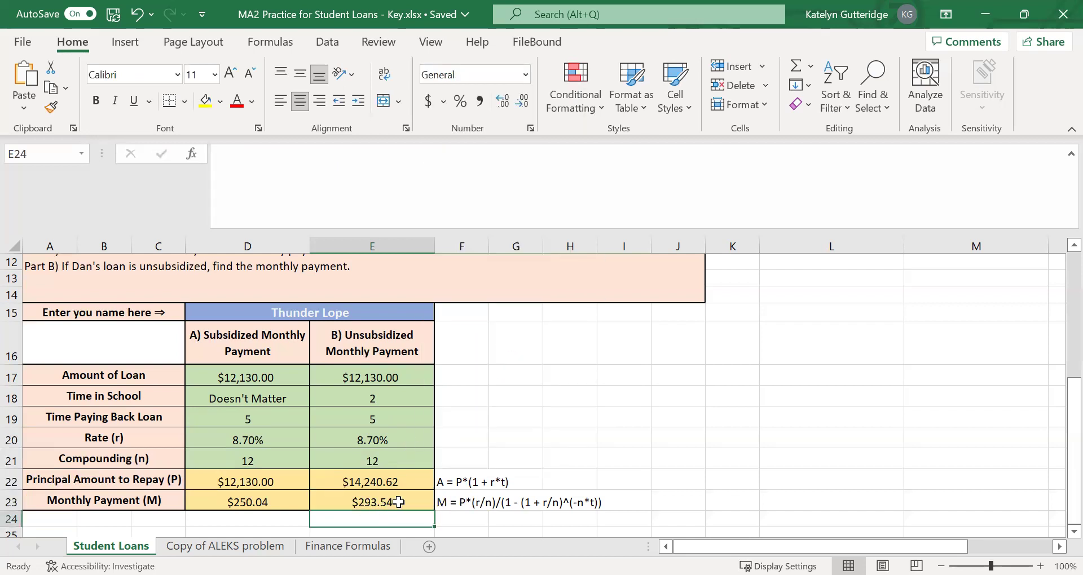
Compare E23's payment formula with the E22 principal and subsidized D23 payment formulas.
left_click(393, 503)
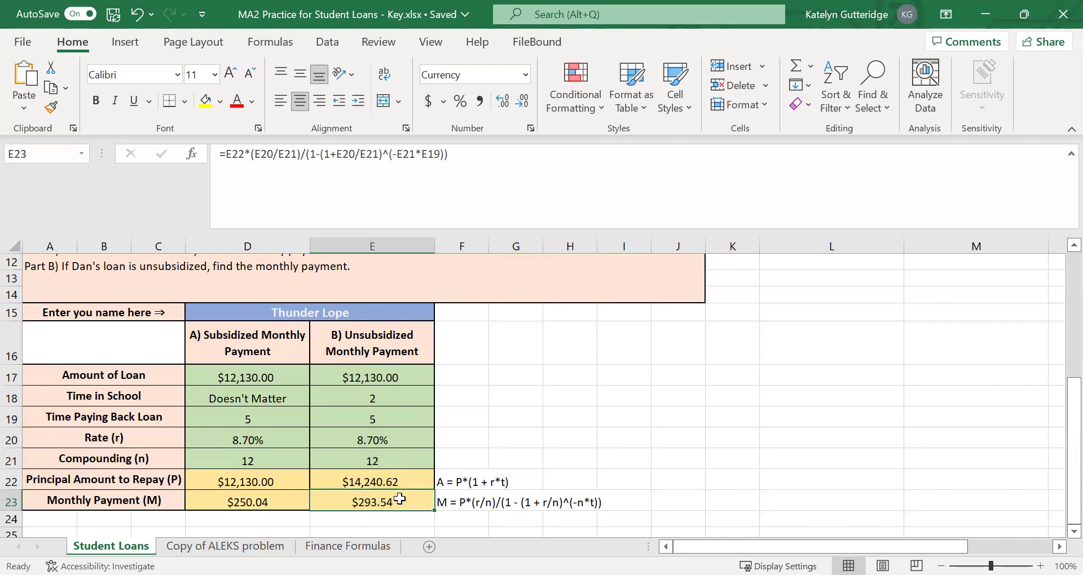
left_click_drag(296, 501, 322, 501)
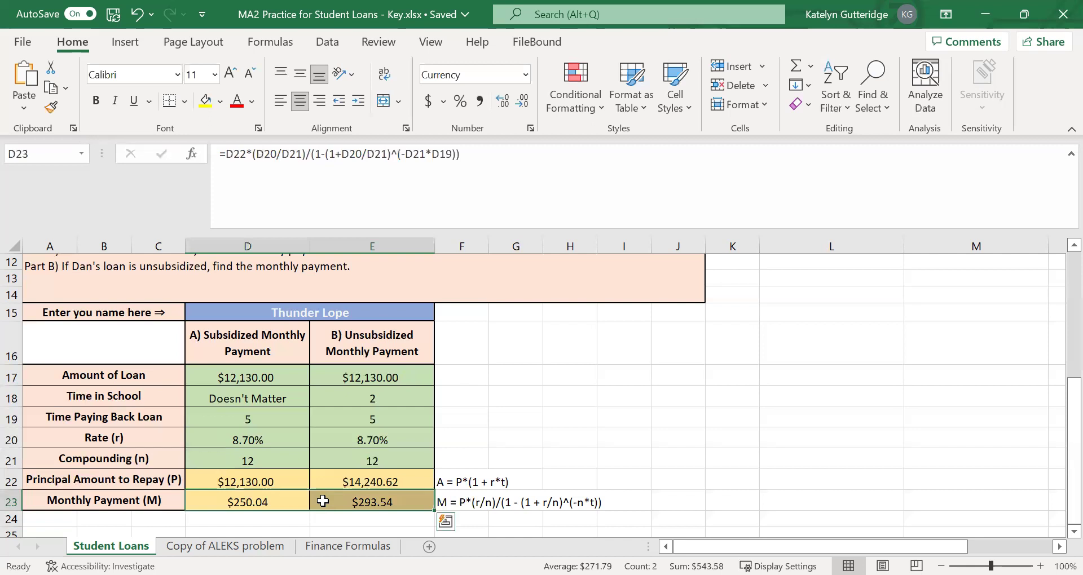
left_click(322, 501)
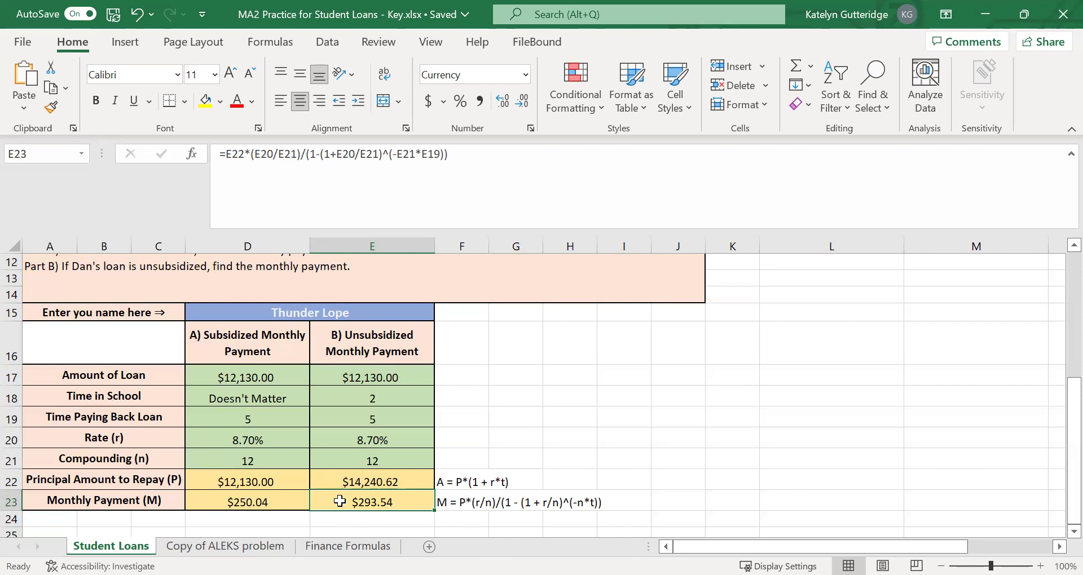
left_click(369, 479)
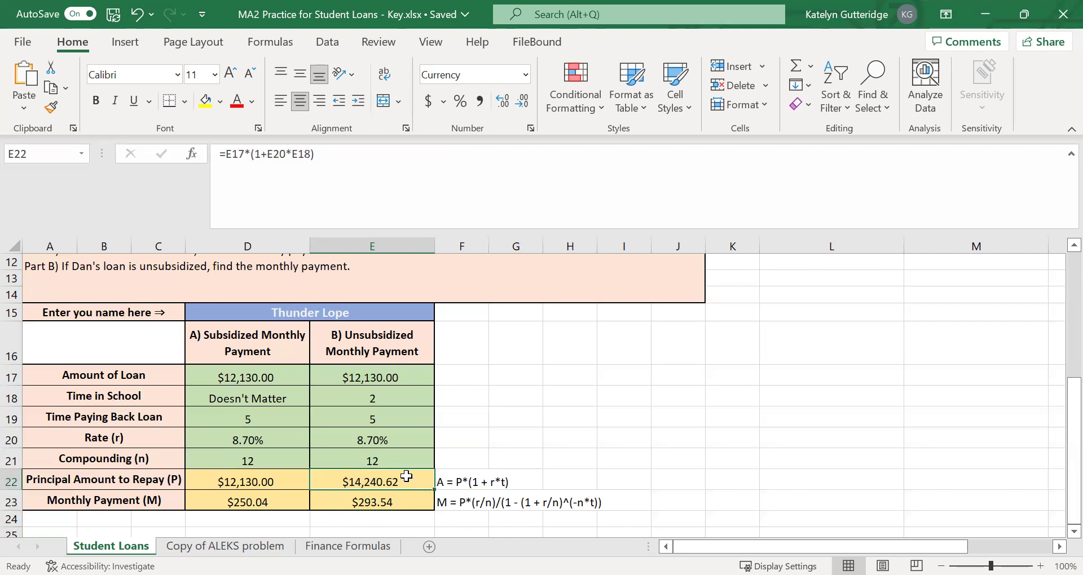
left_click_drag(242, 352, 242, 501)
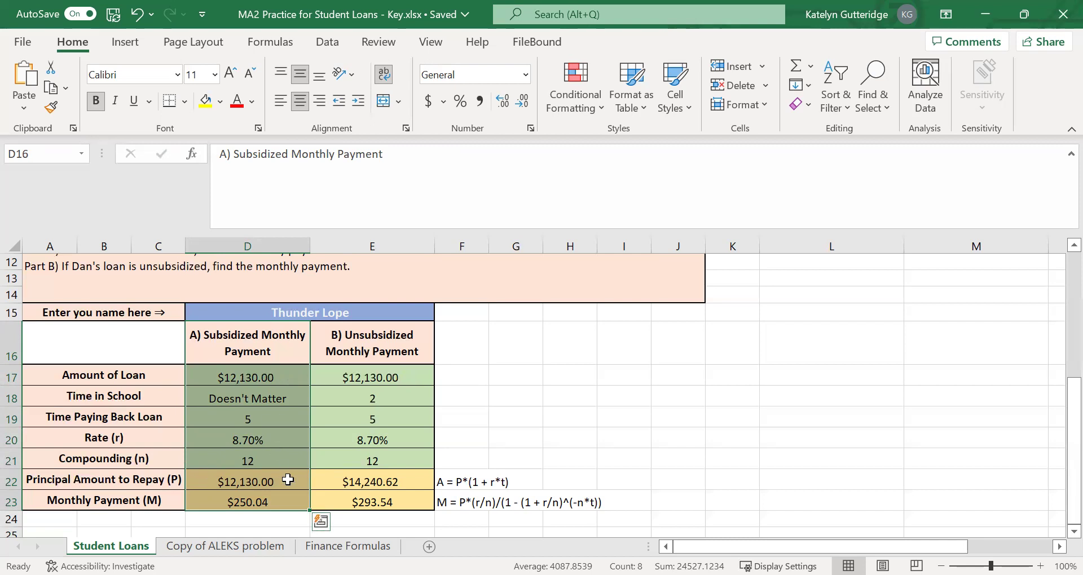
left_click(206, 502)
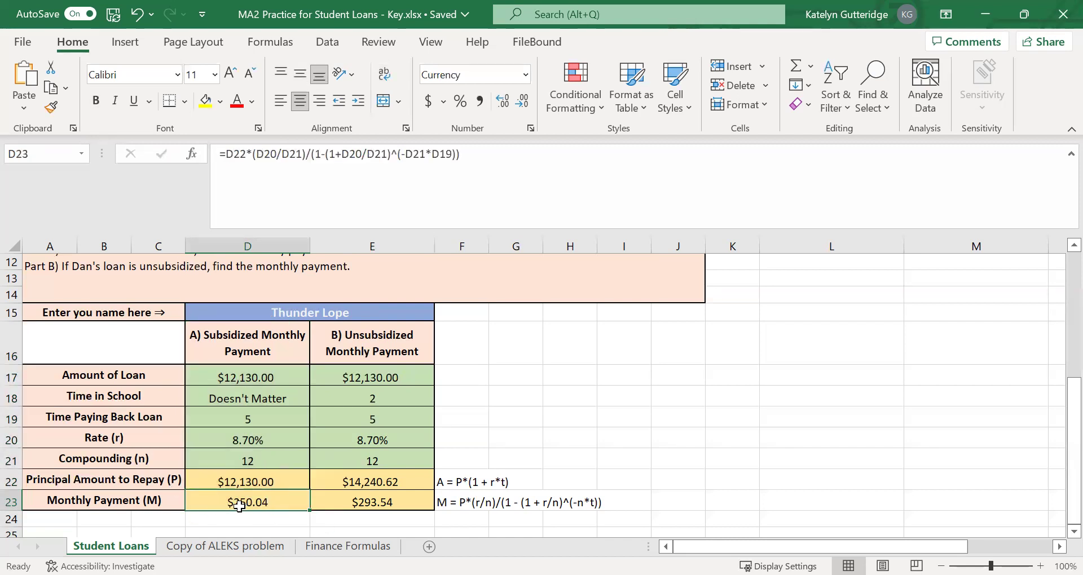